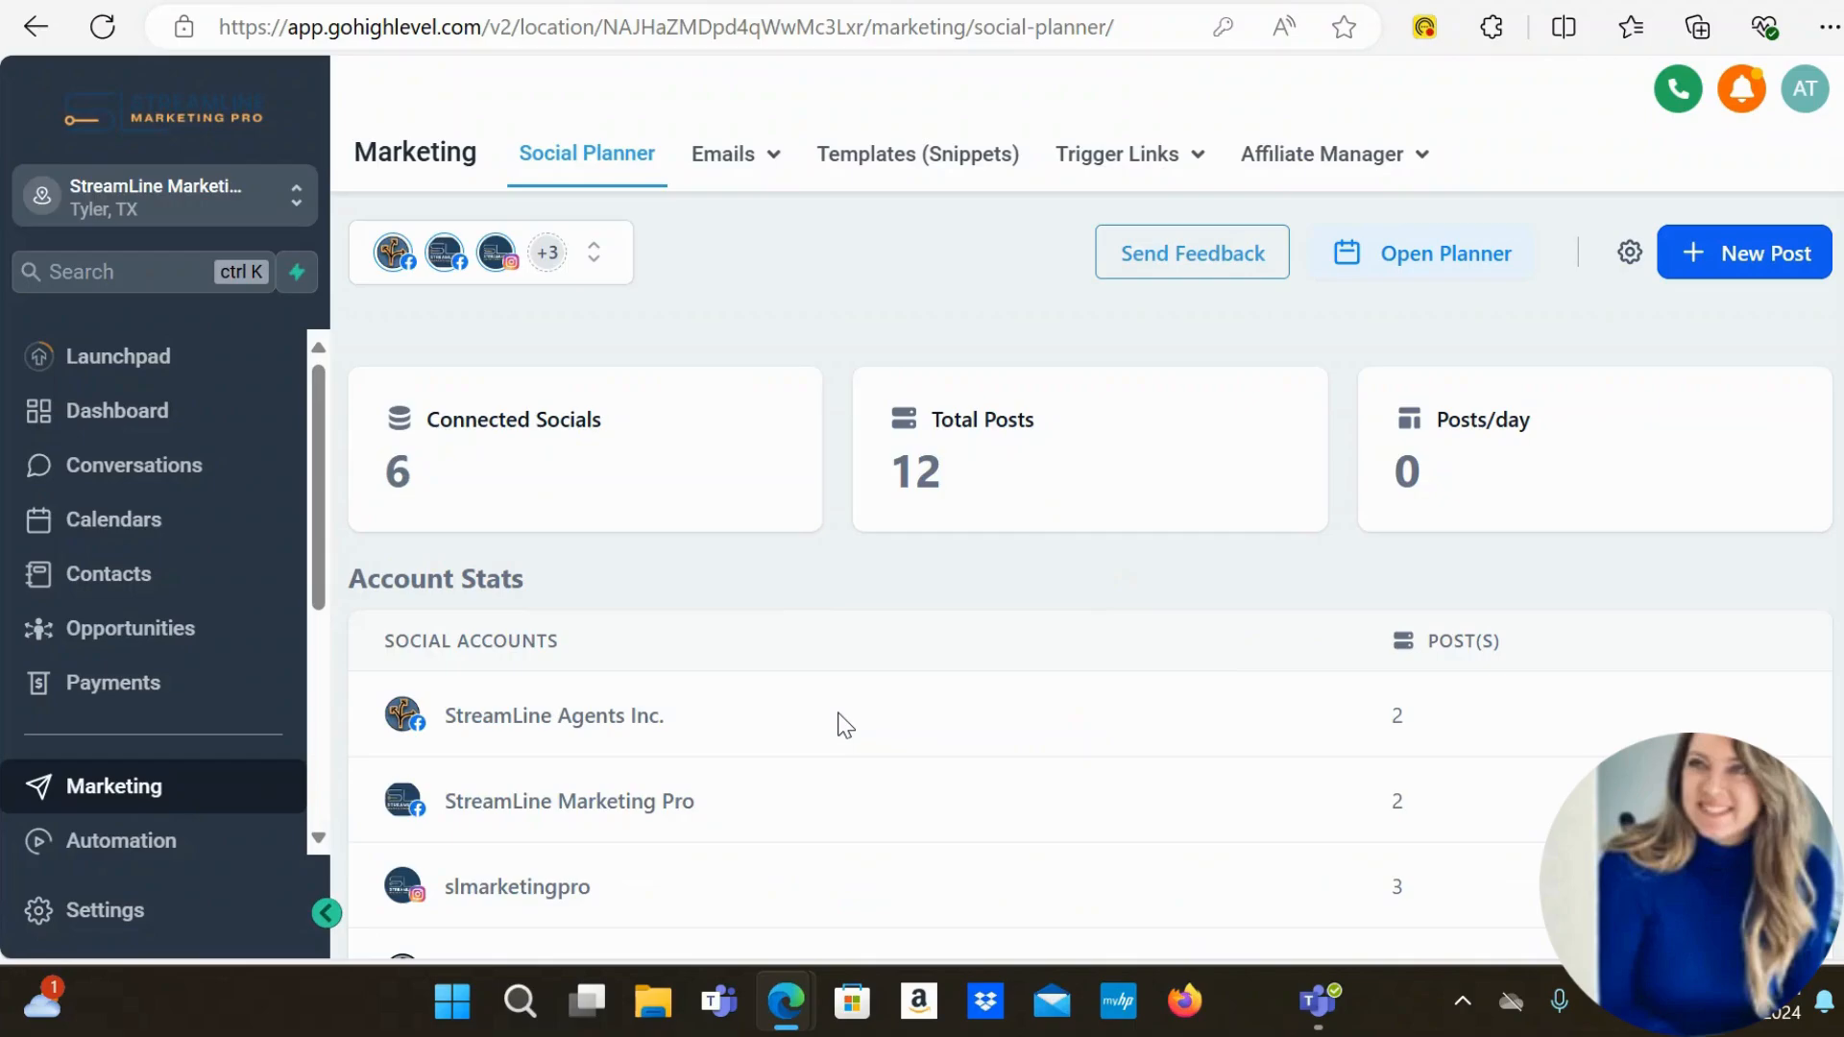
- Start creating a new social post from the Social Planner
scroll(840, 725, "down", 10)
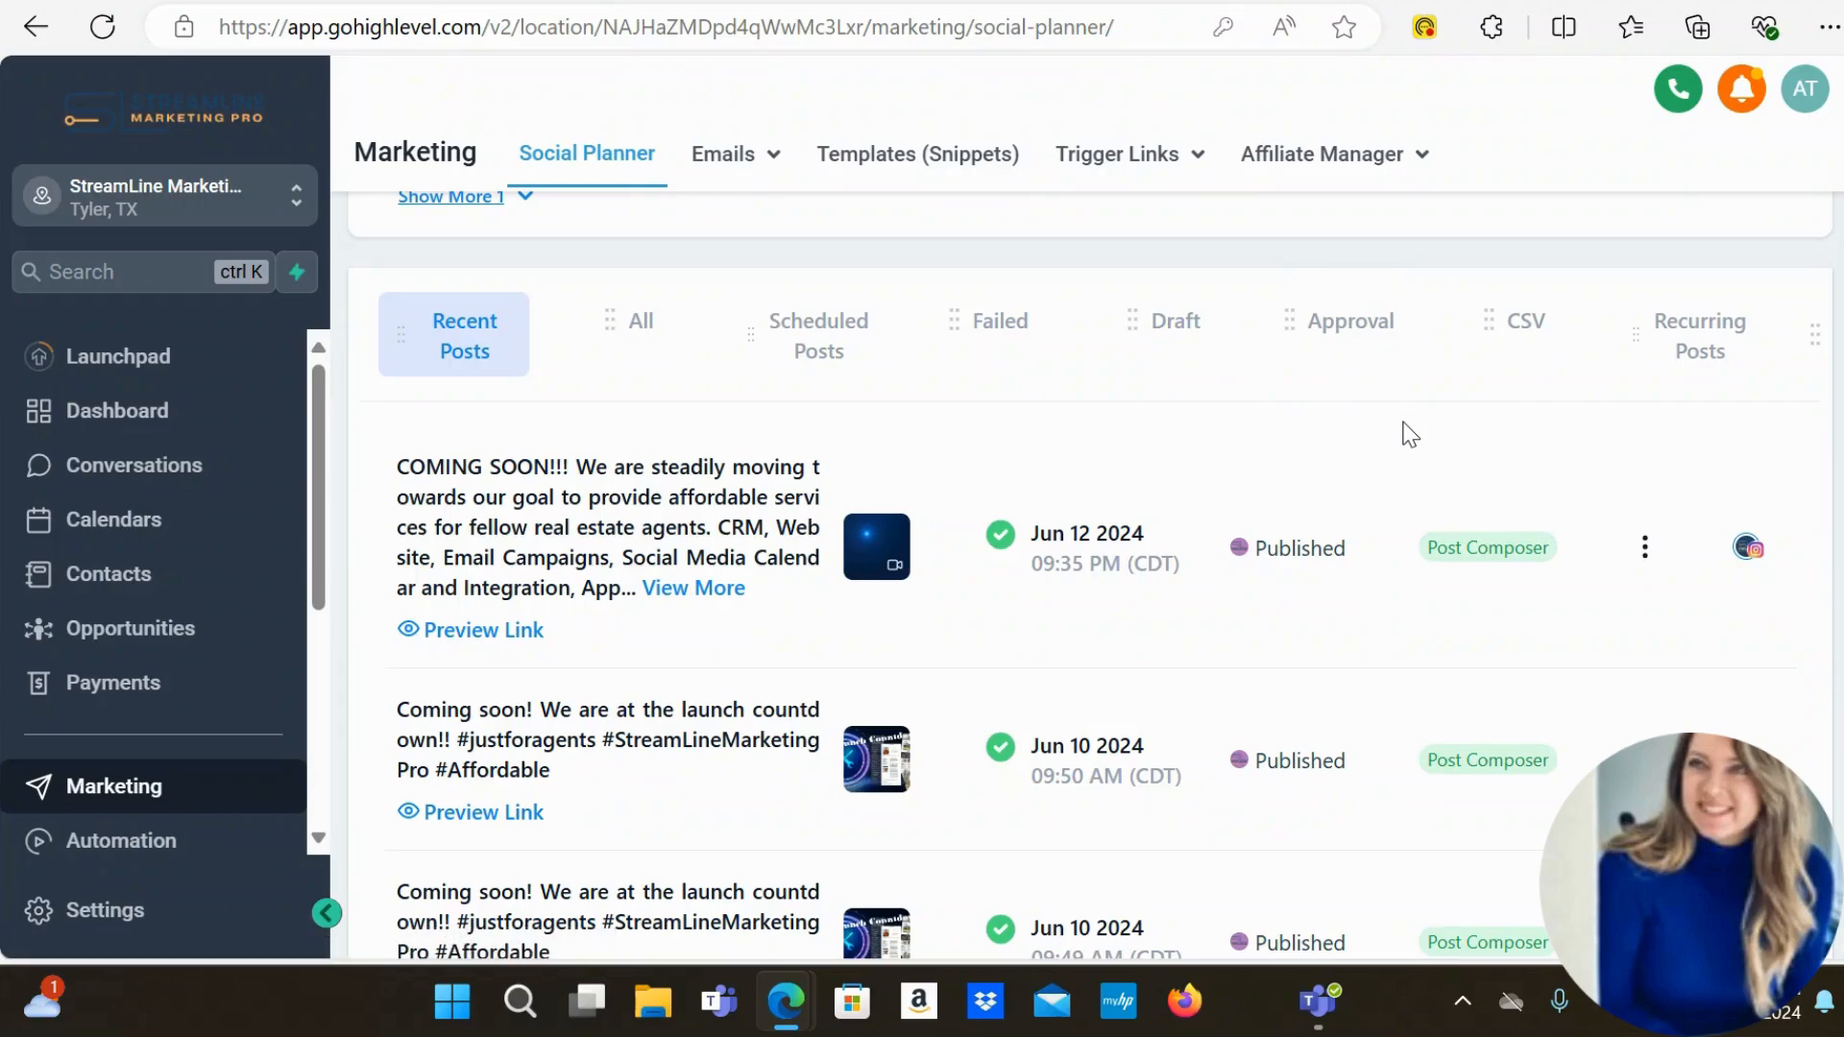
scroll(1409, 434, "up", 4)
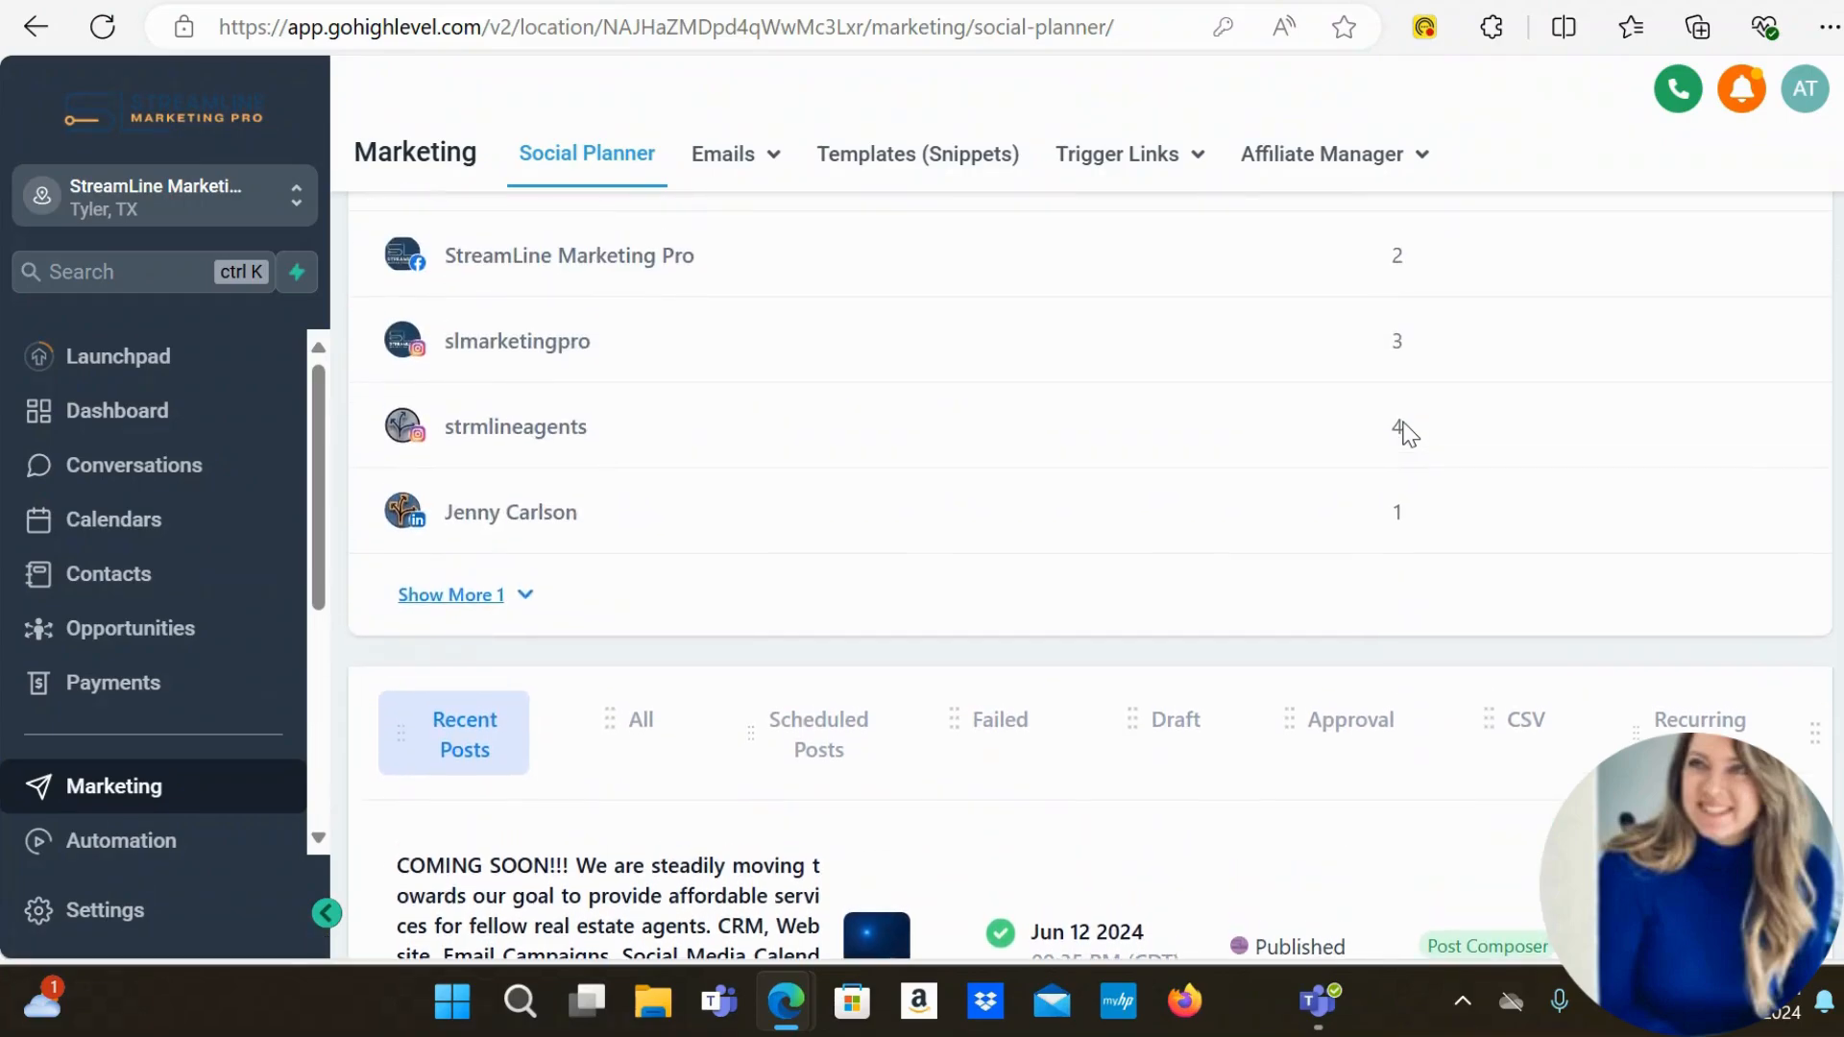
scroll(1408, 434, "up", 5)
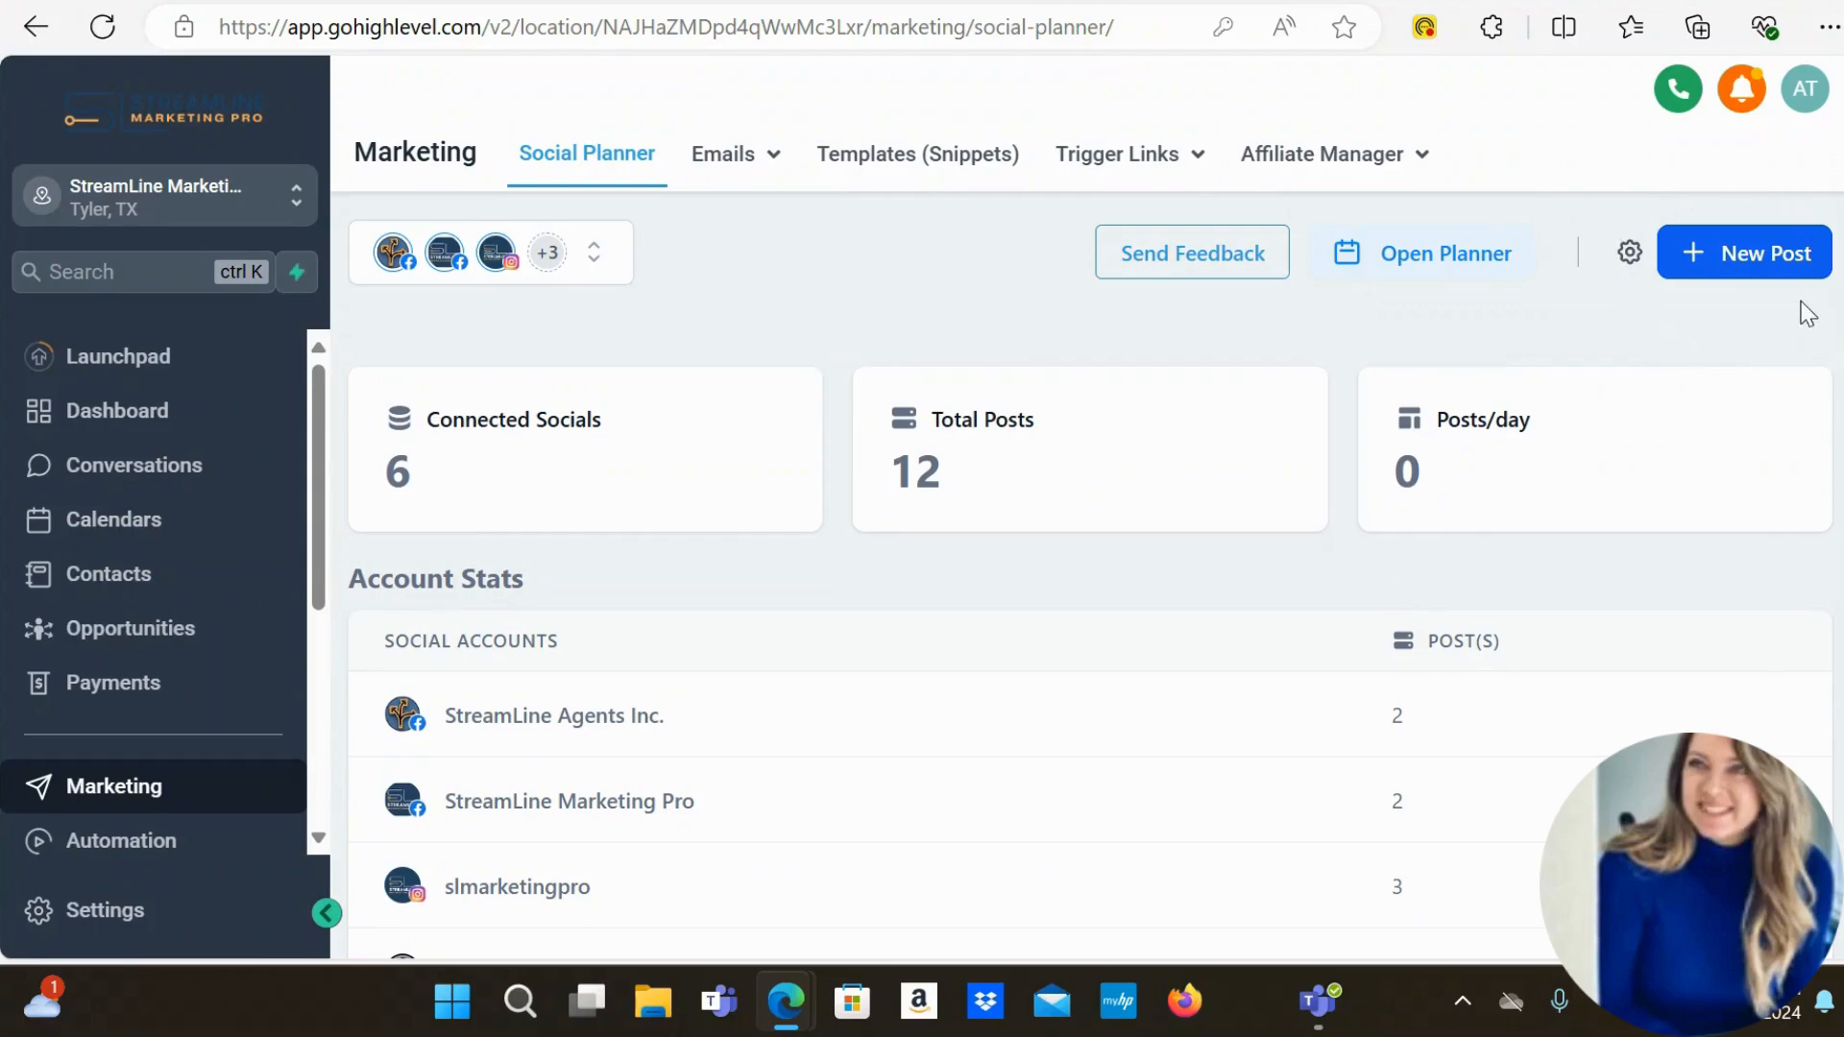
left_click(1778, 253)
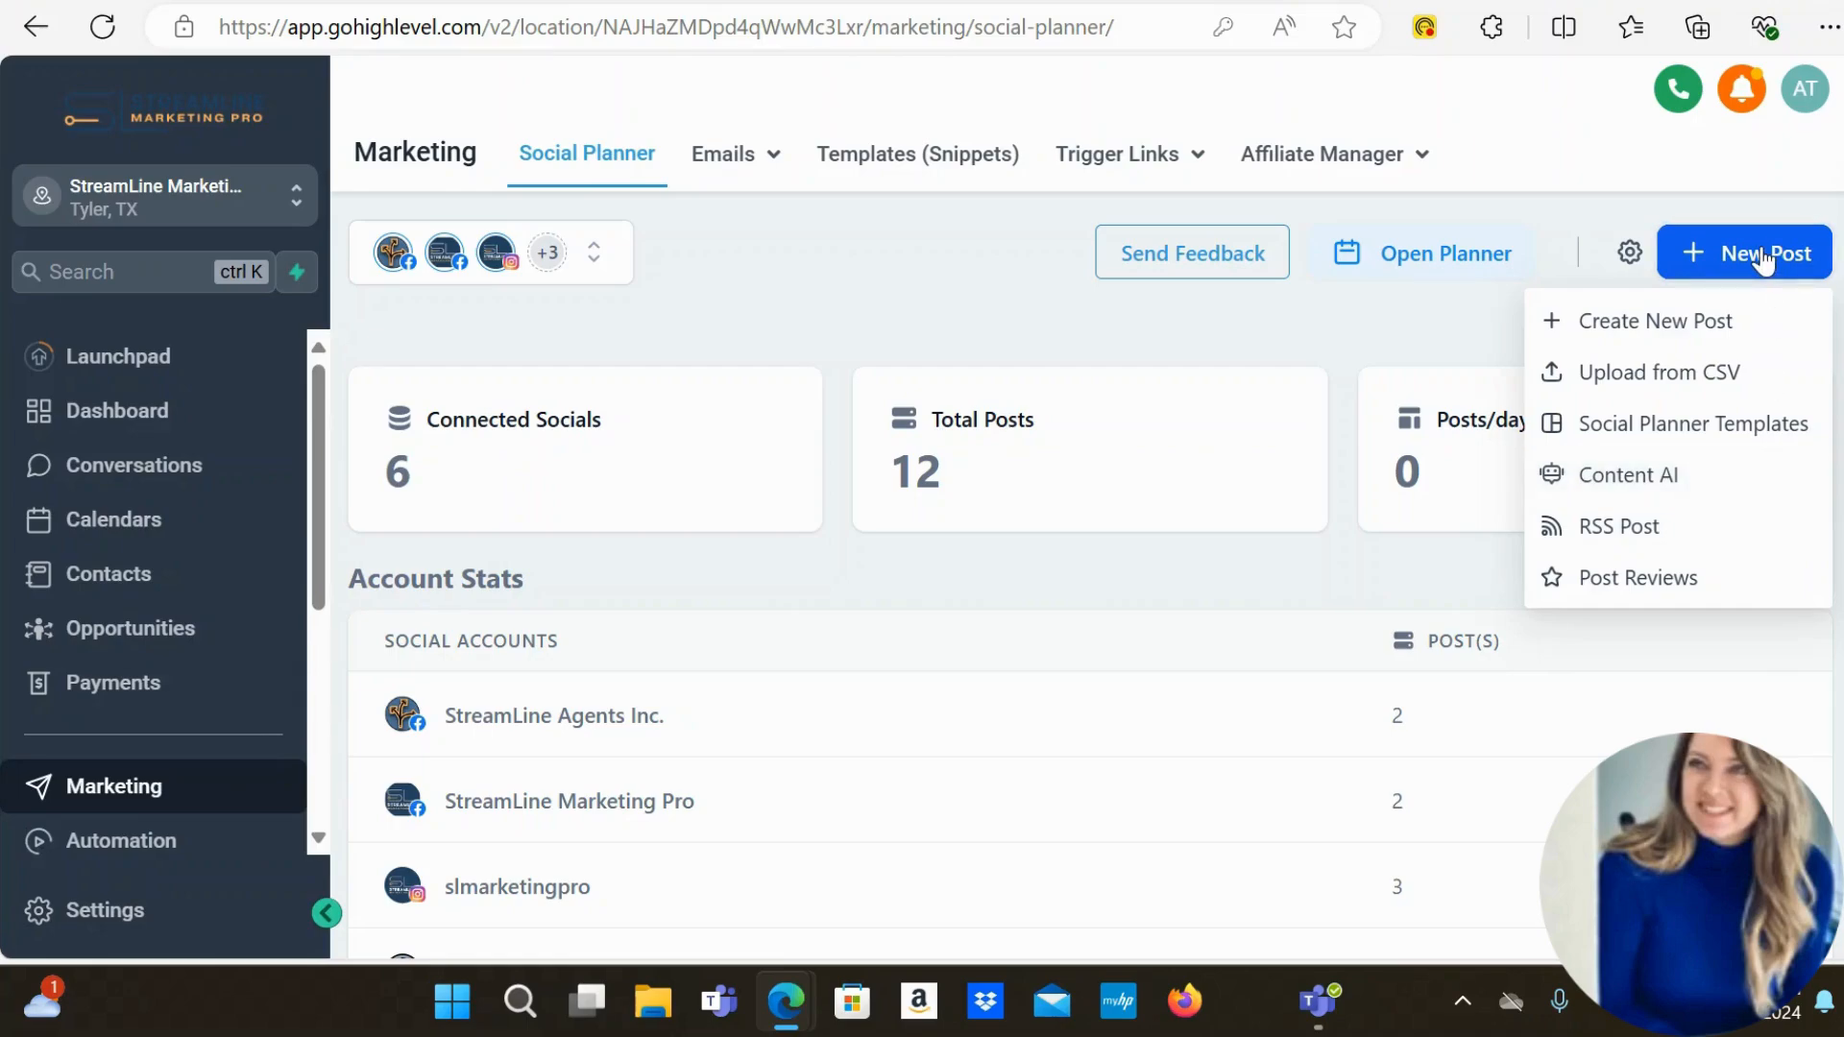
left_click(1692, 322)
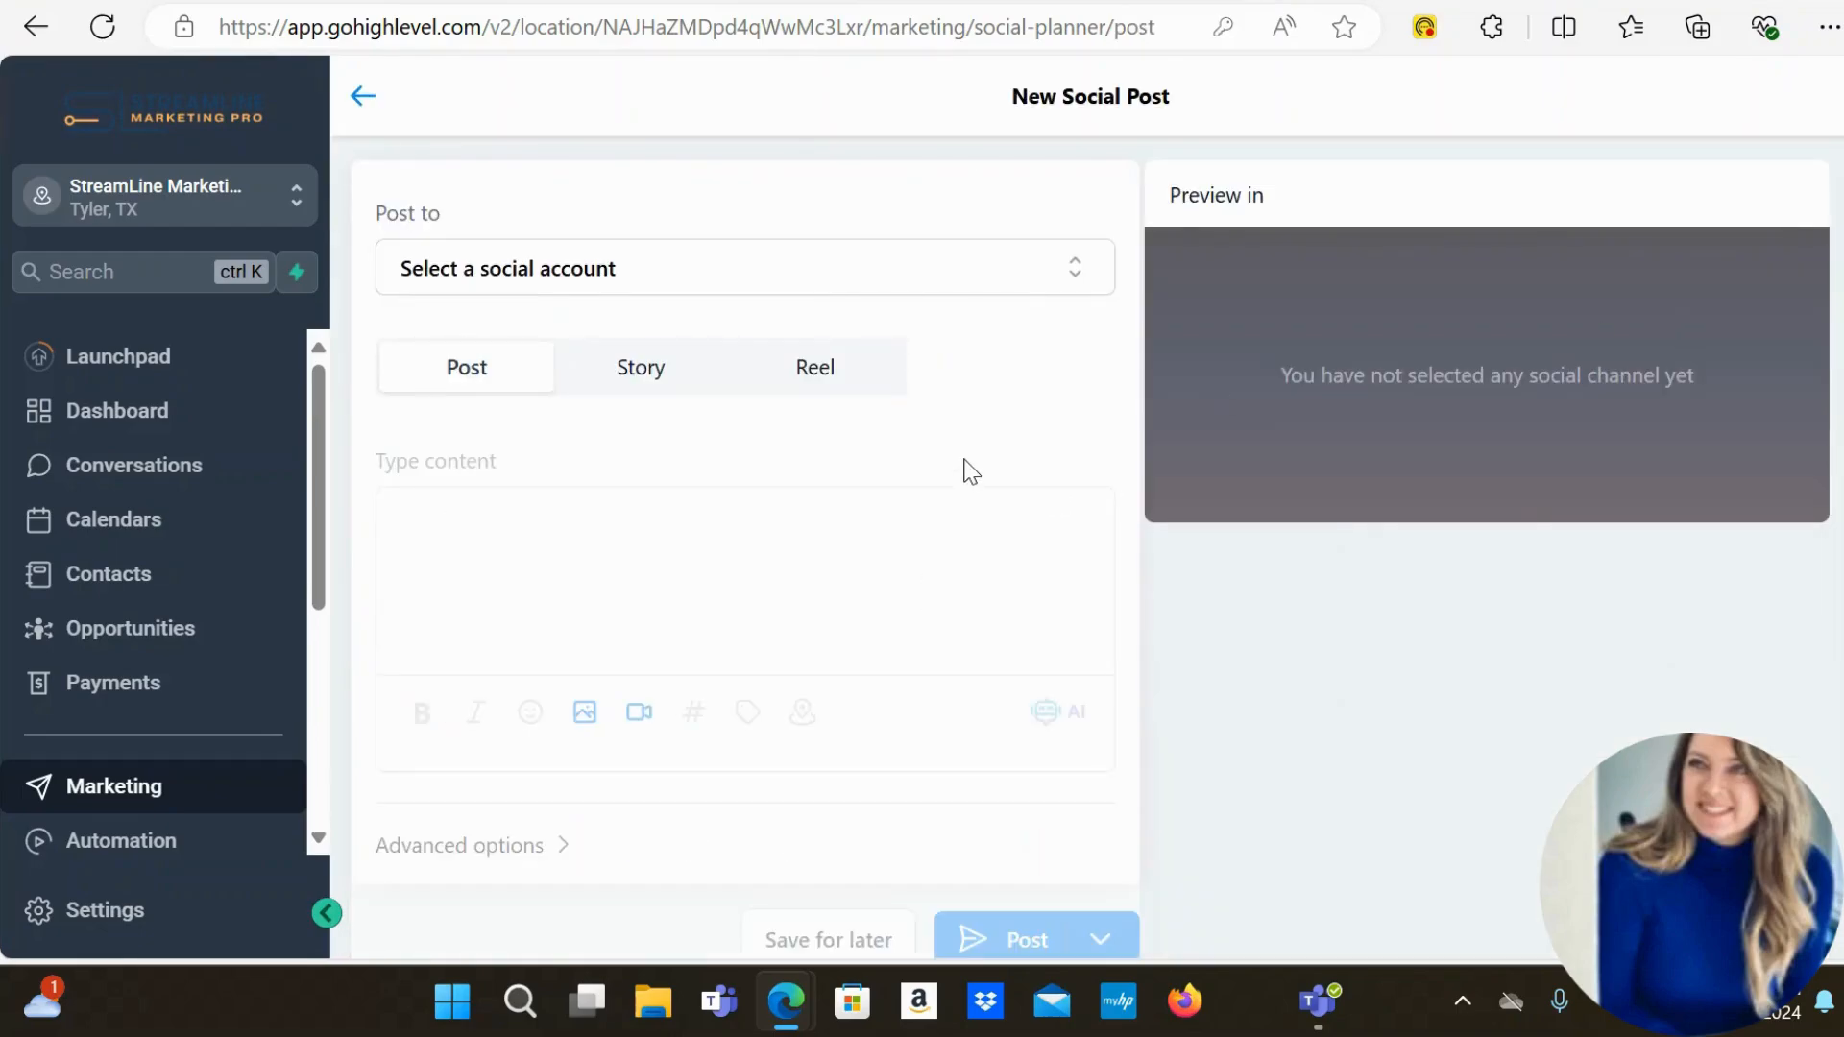
- Choose the StreamLine Marketing Pro Facebook page and slmarketingpro Instagram account as destinations, and enable customization for each channel
left_click(802, 279)
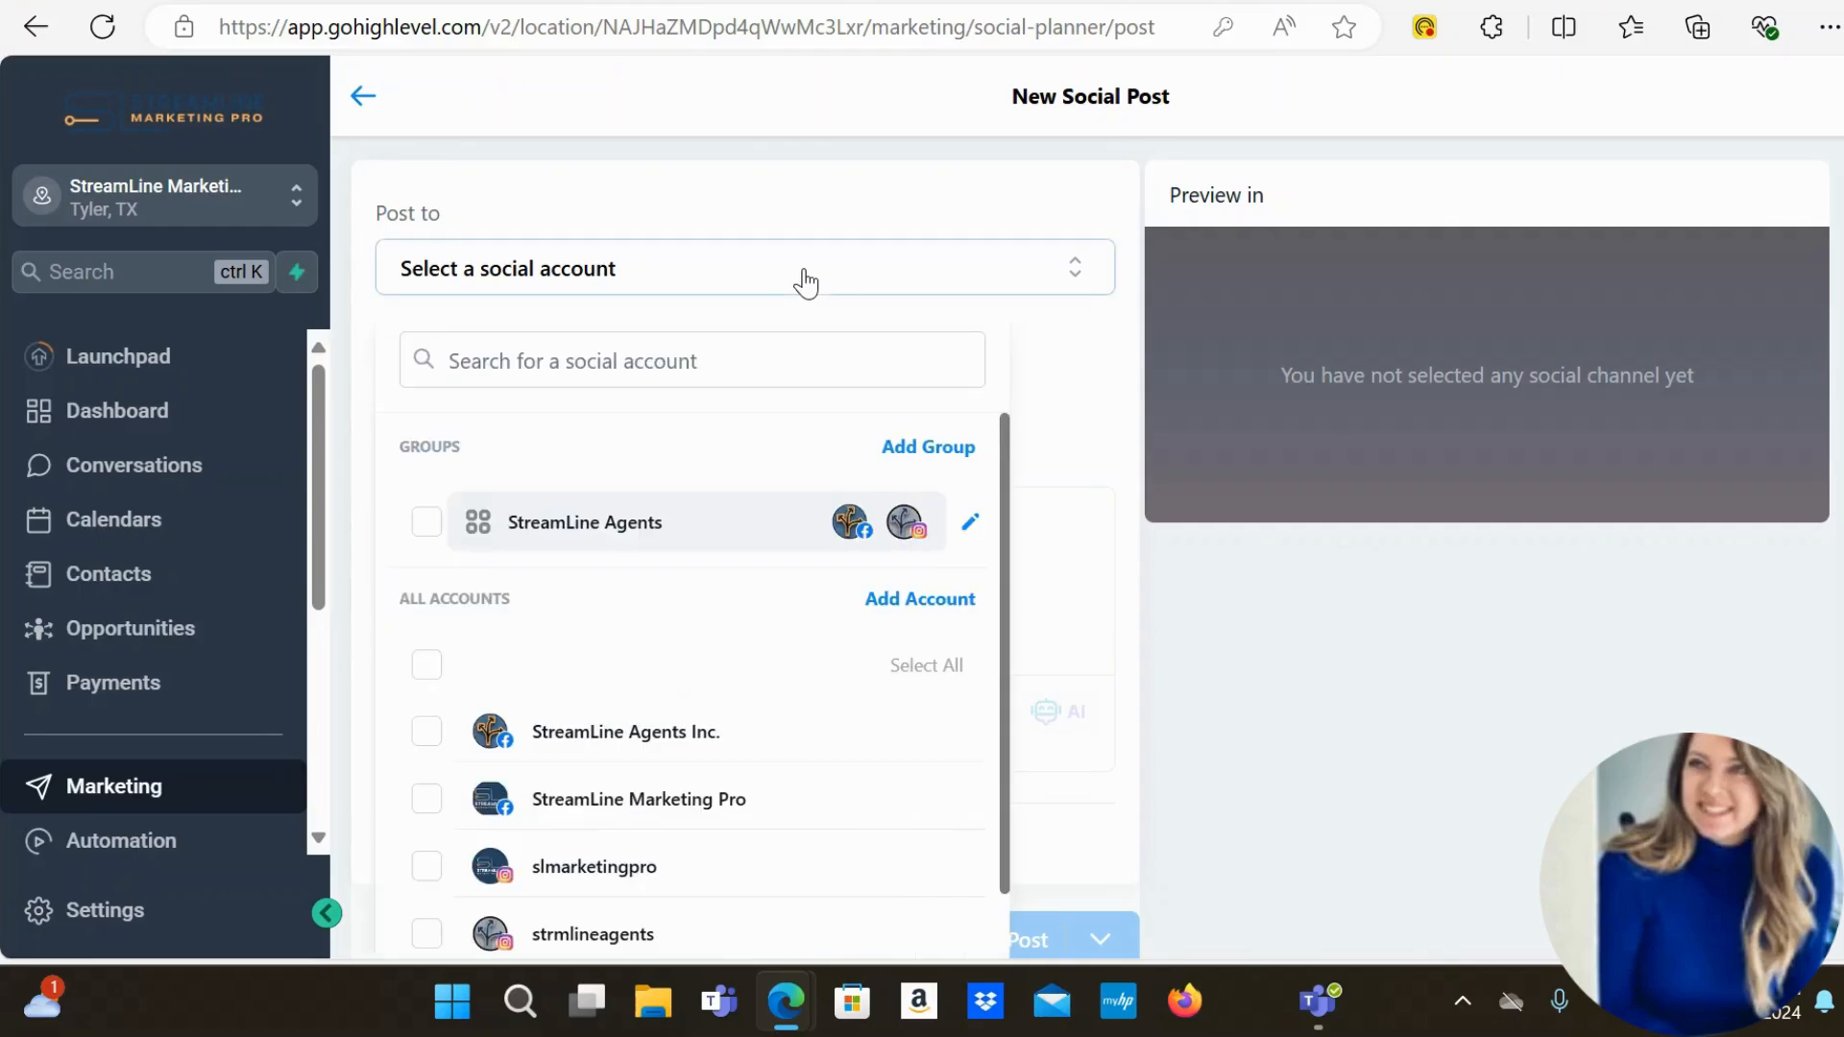
left_click(427, 802)
left_click(426, 876)
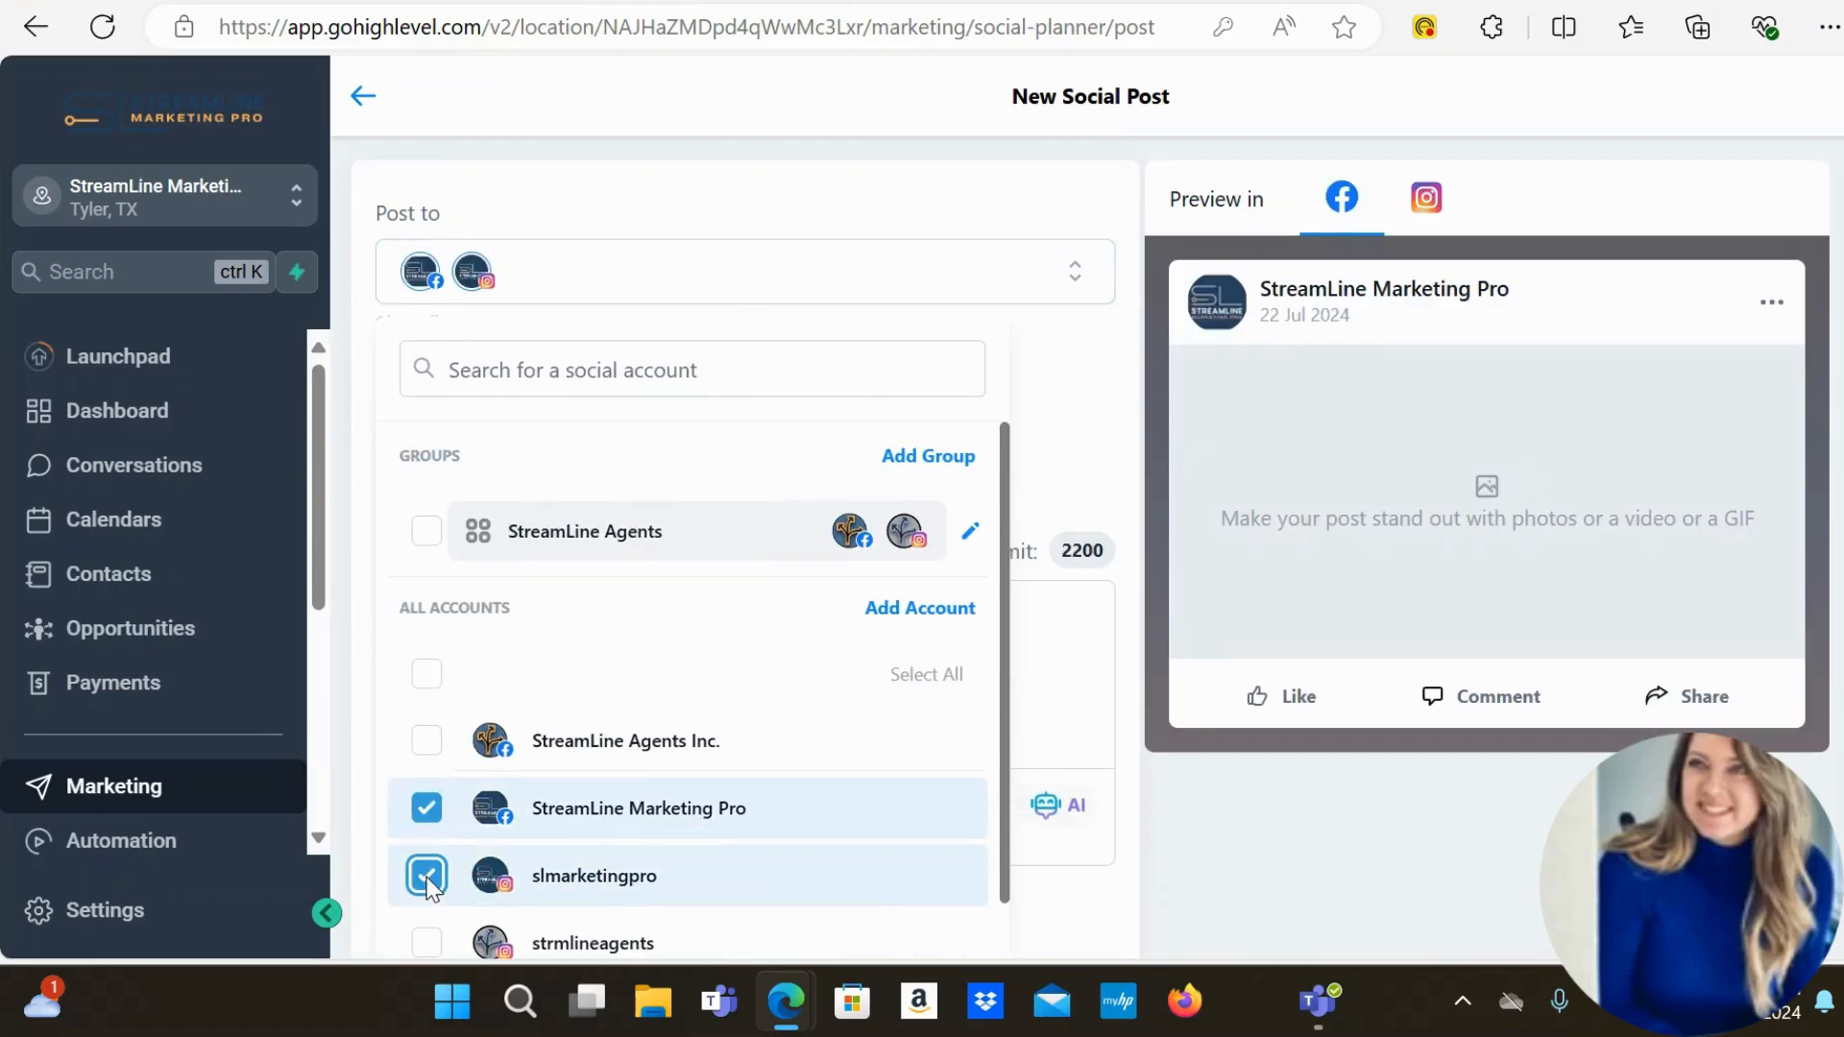
left_click(1094, 444)
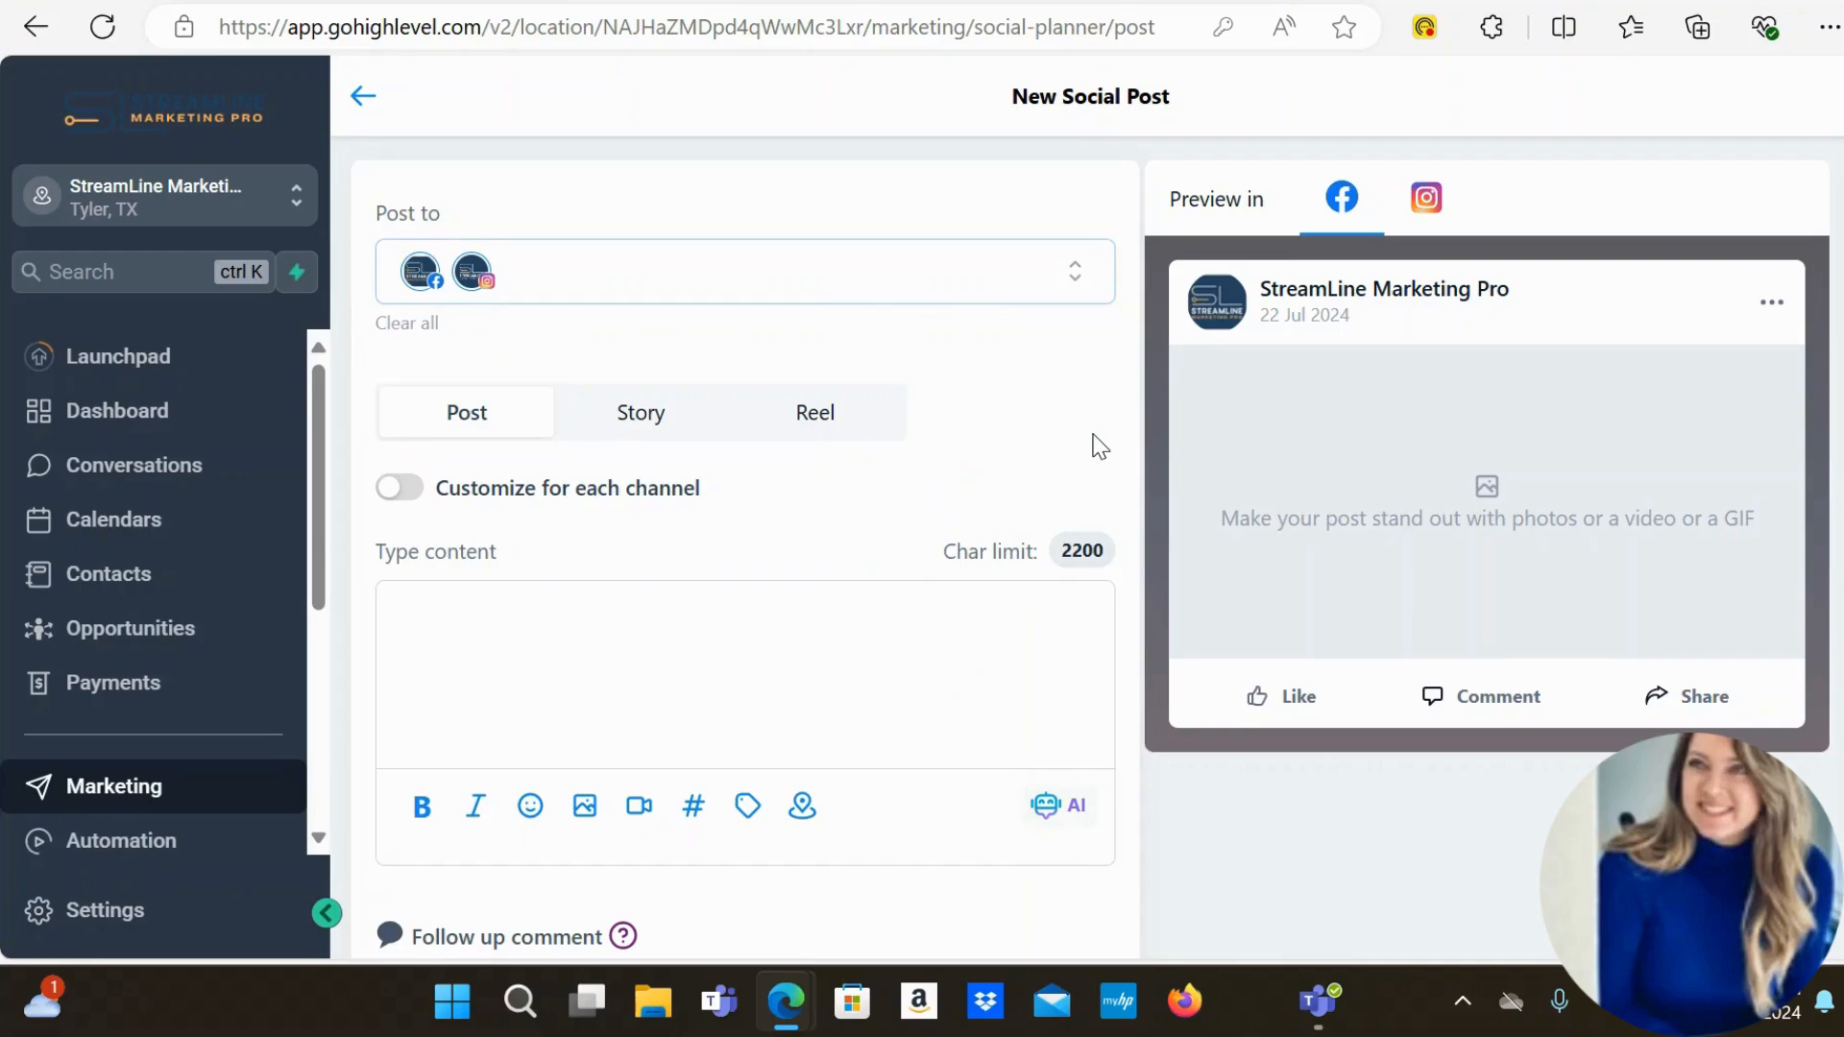
left_click(405, 492)
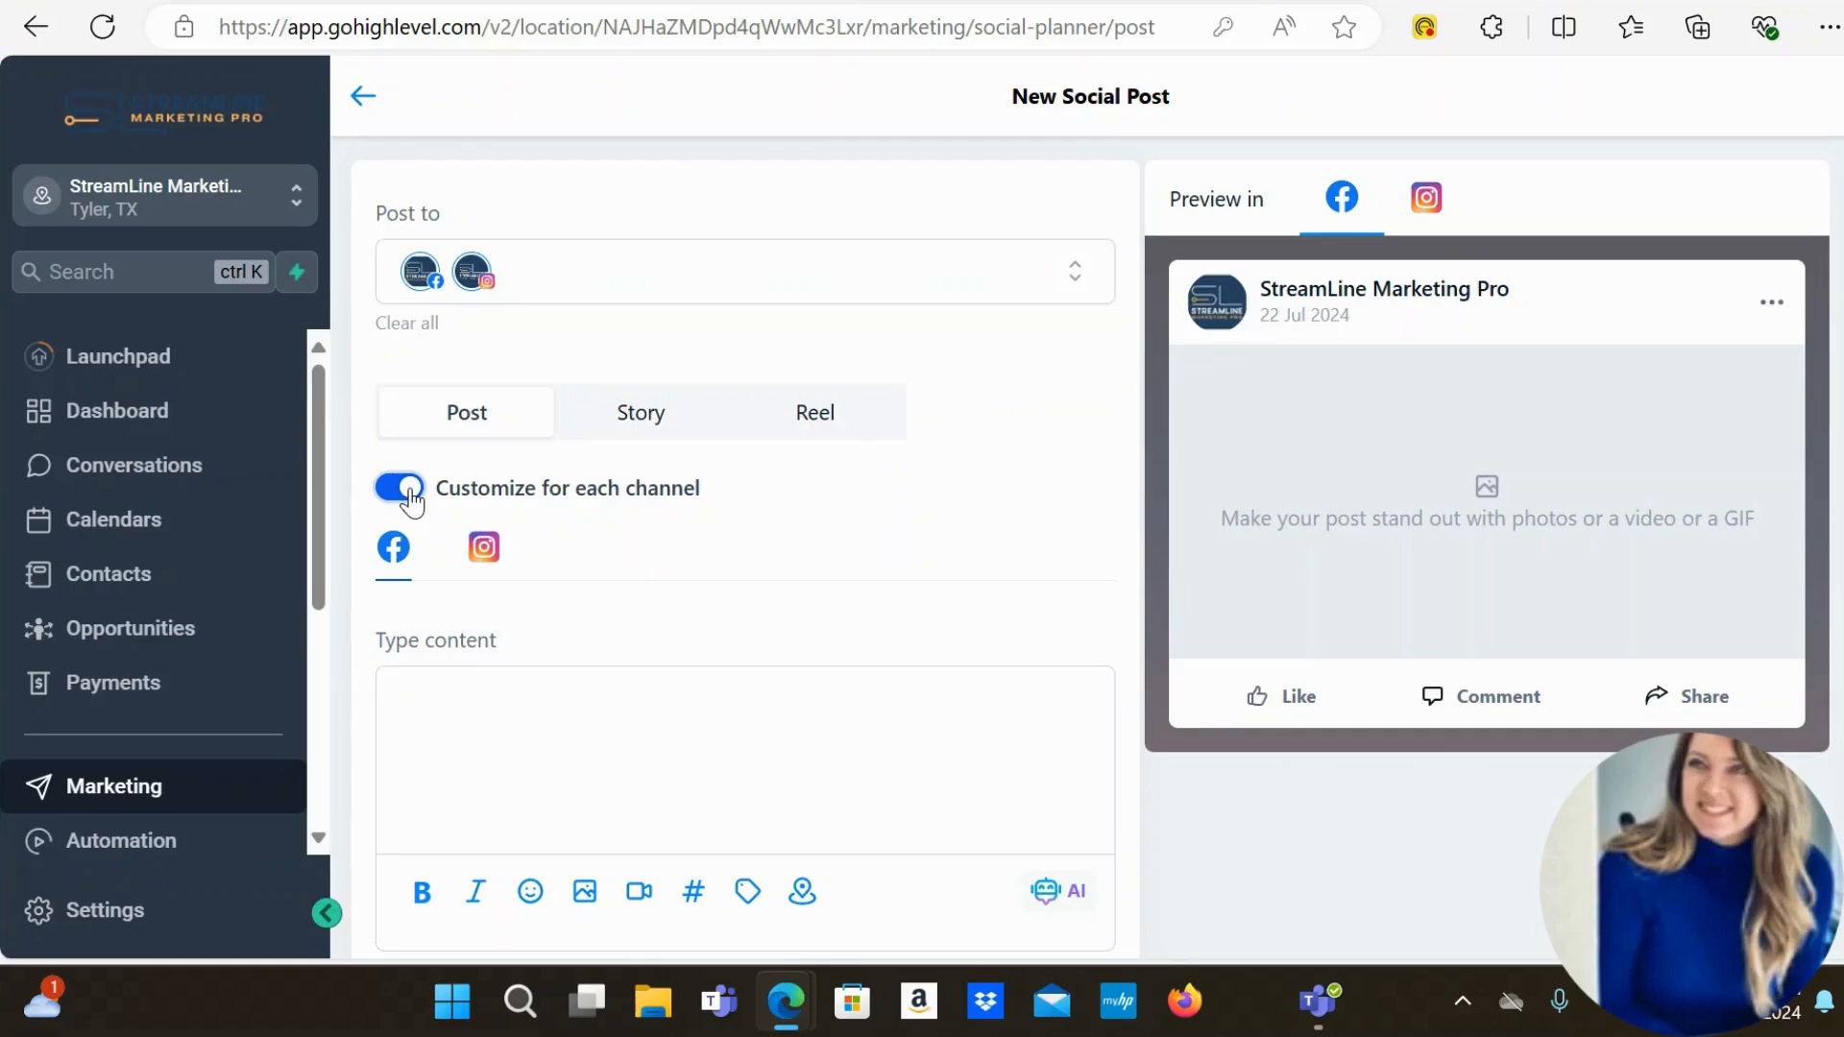
- Attach the "3 Tips Before Buying a Home" image from the media library's Canva folder to the Facebook post
scroll(663, 605, "down", 2)
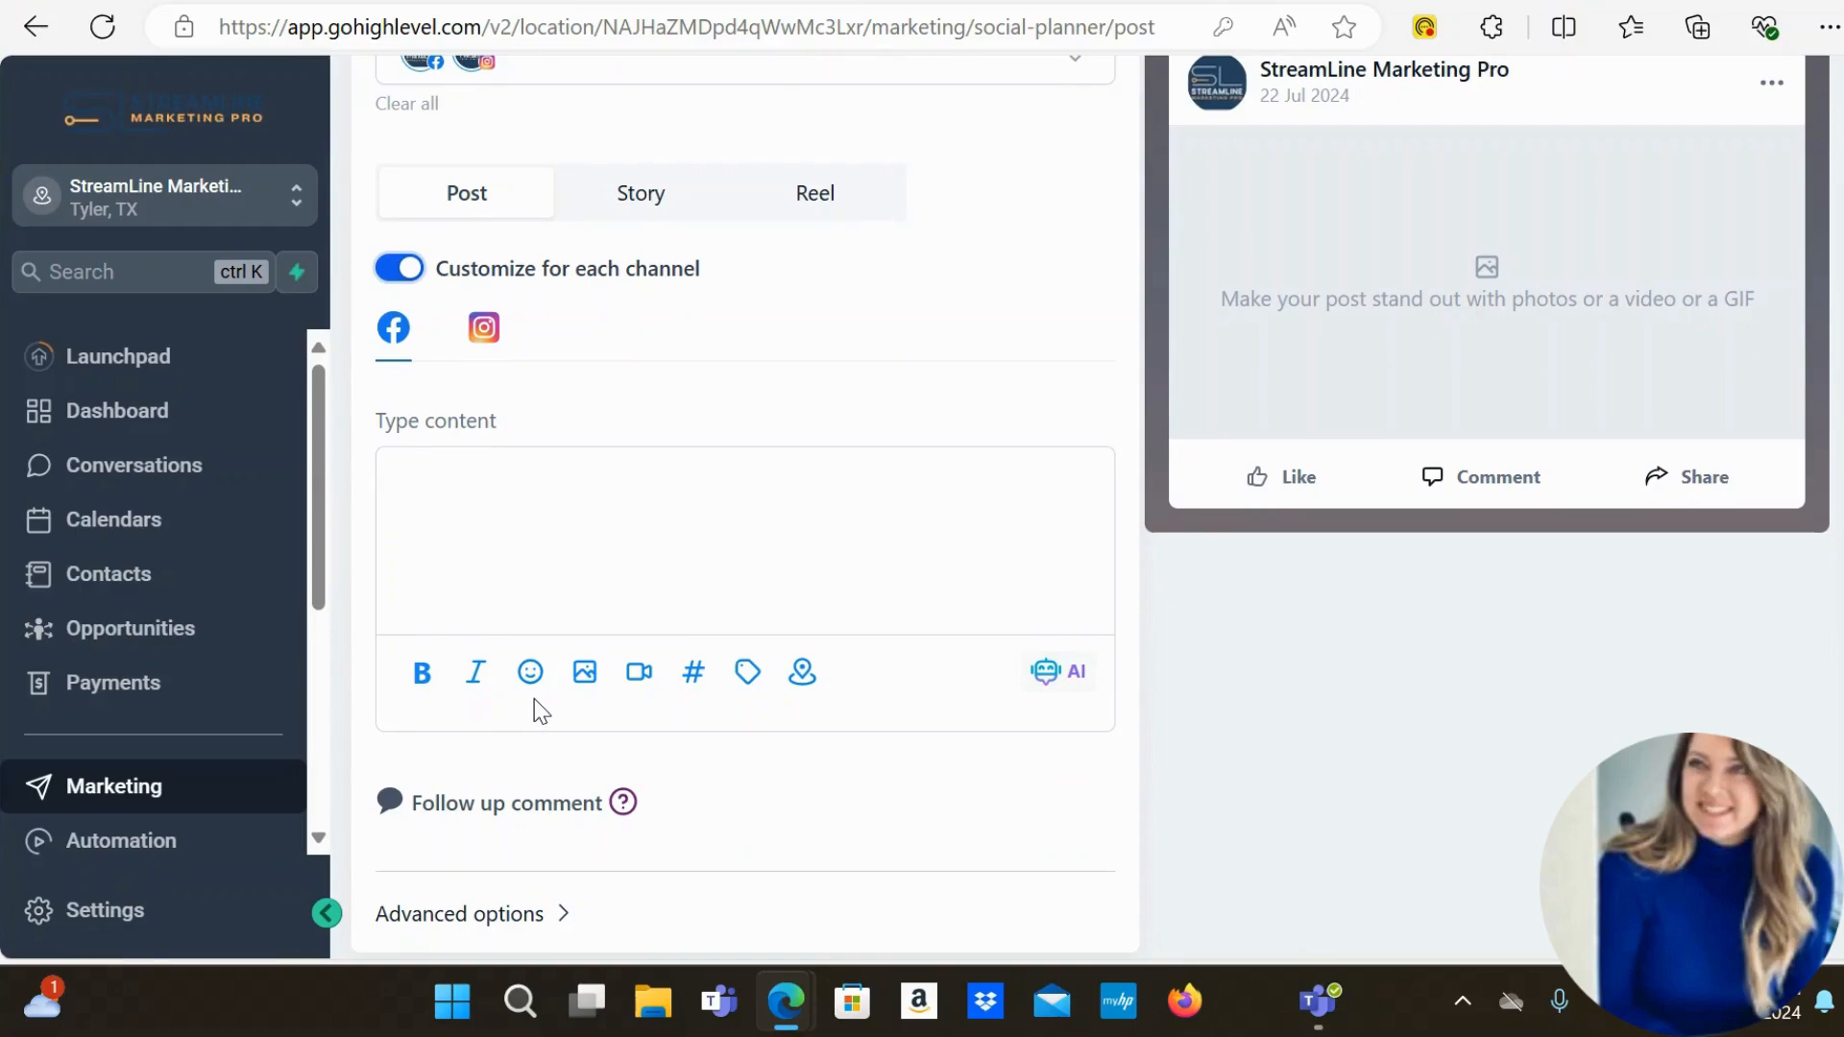
left_click(585, 677)
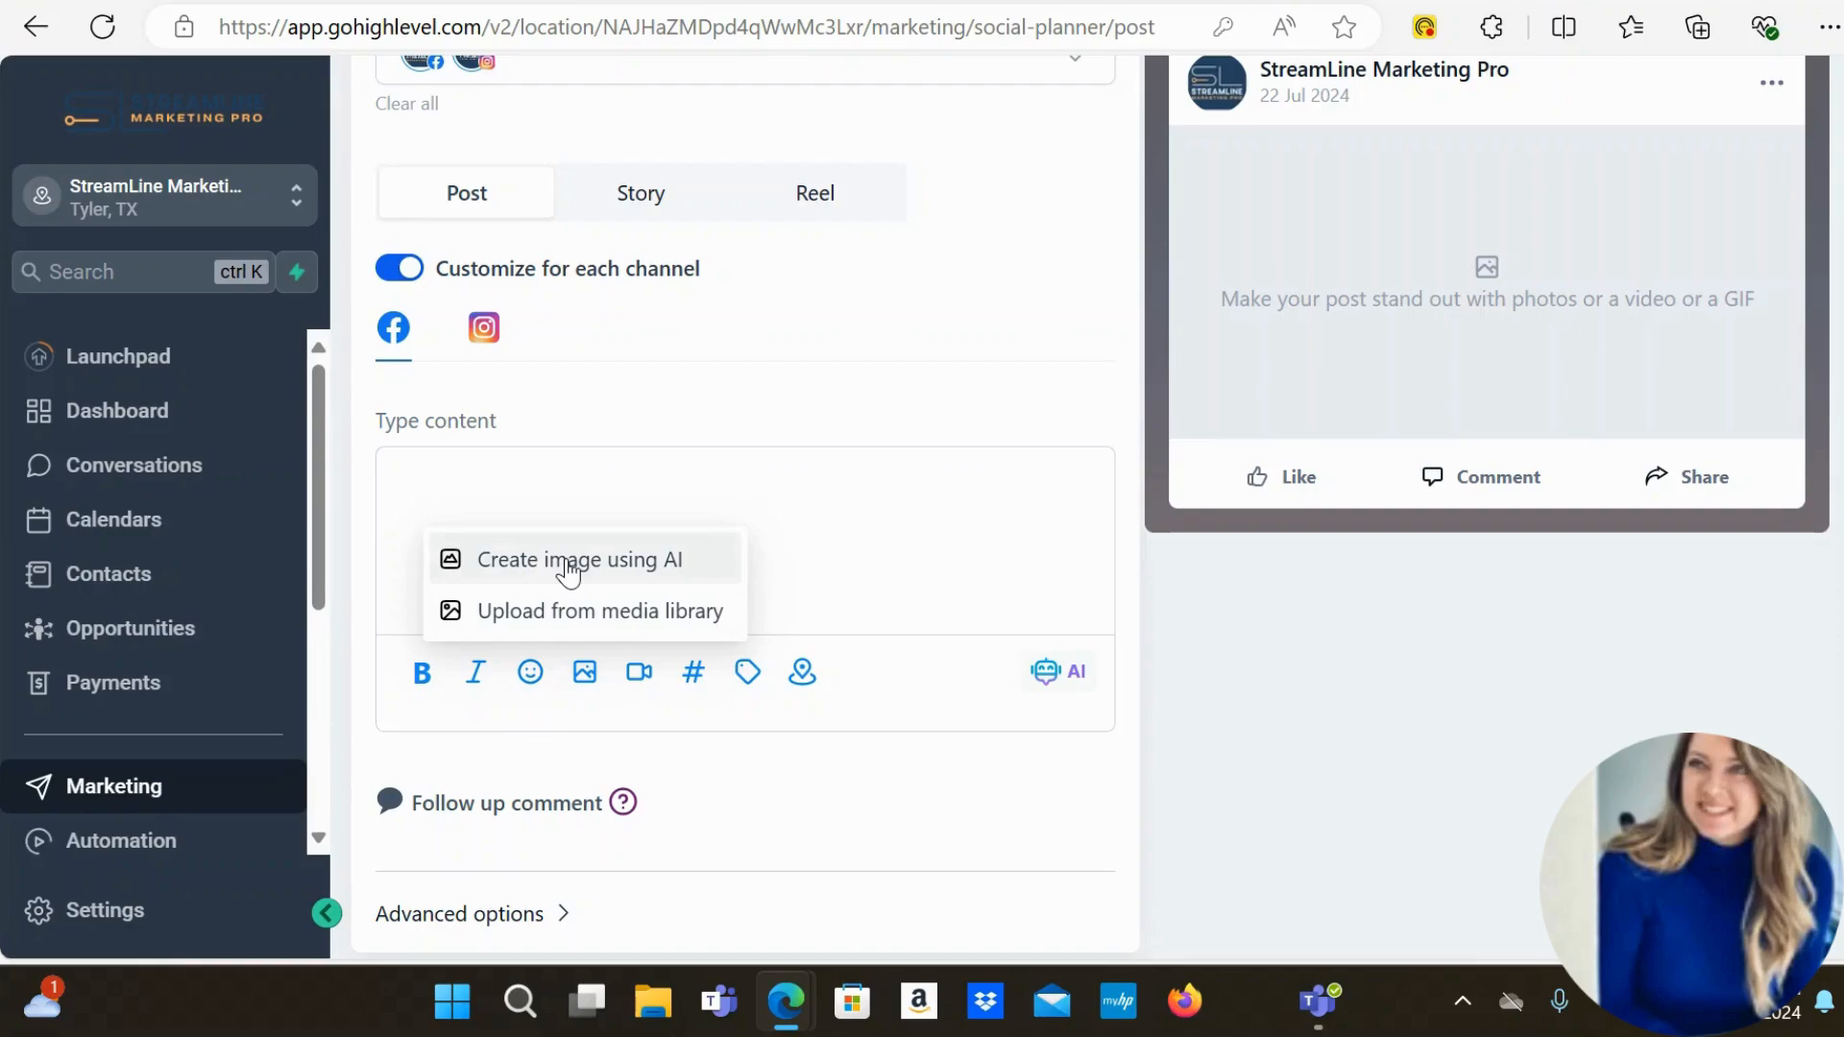
left_click(652, 624)
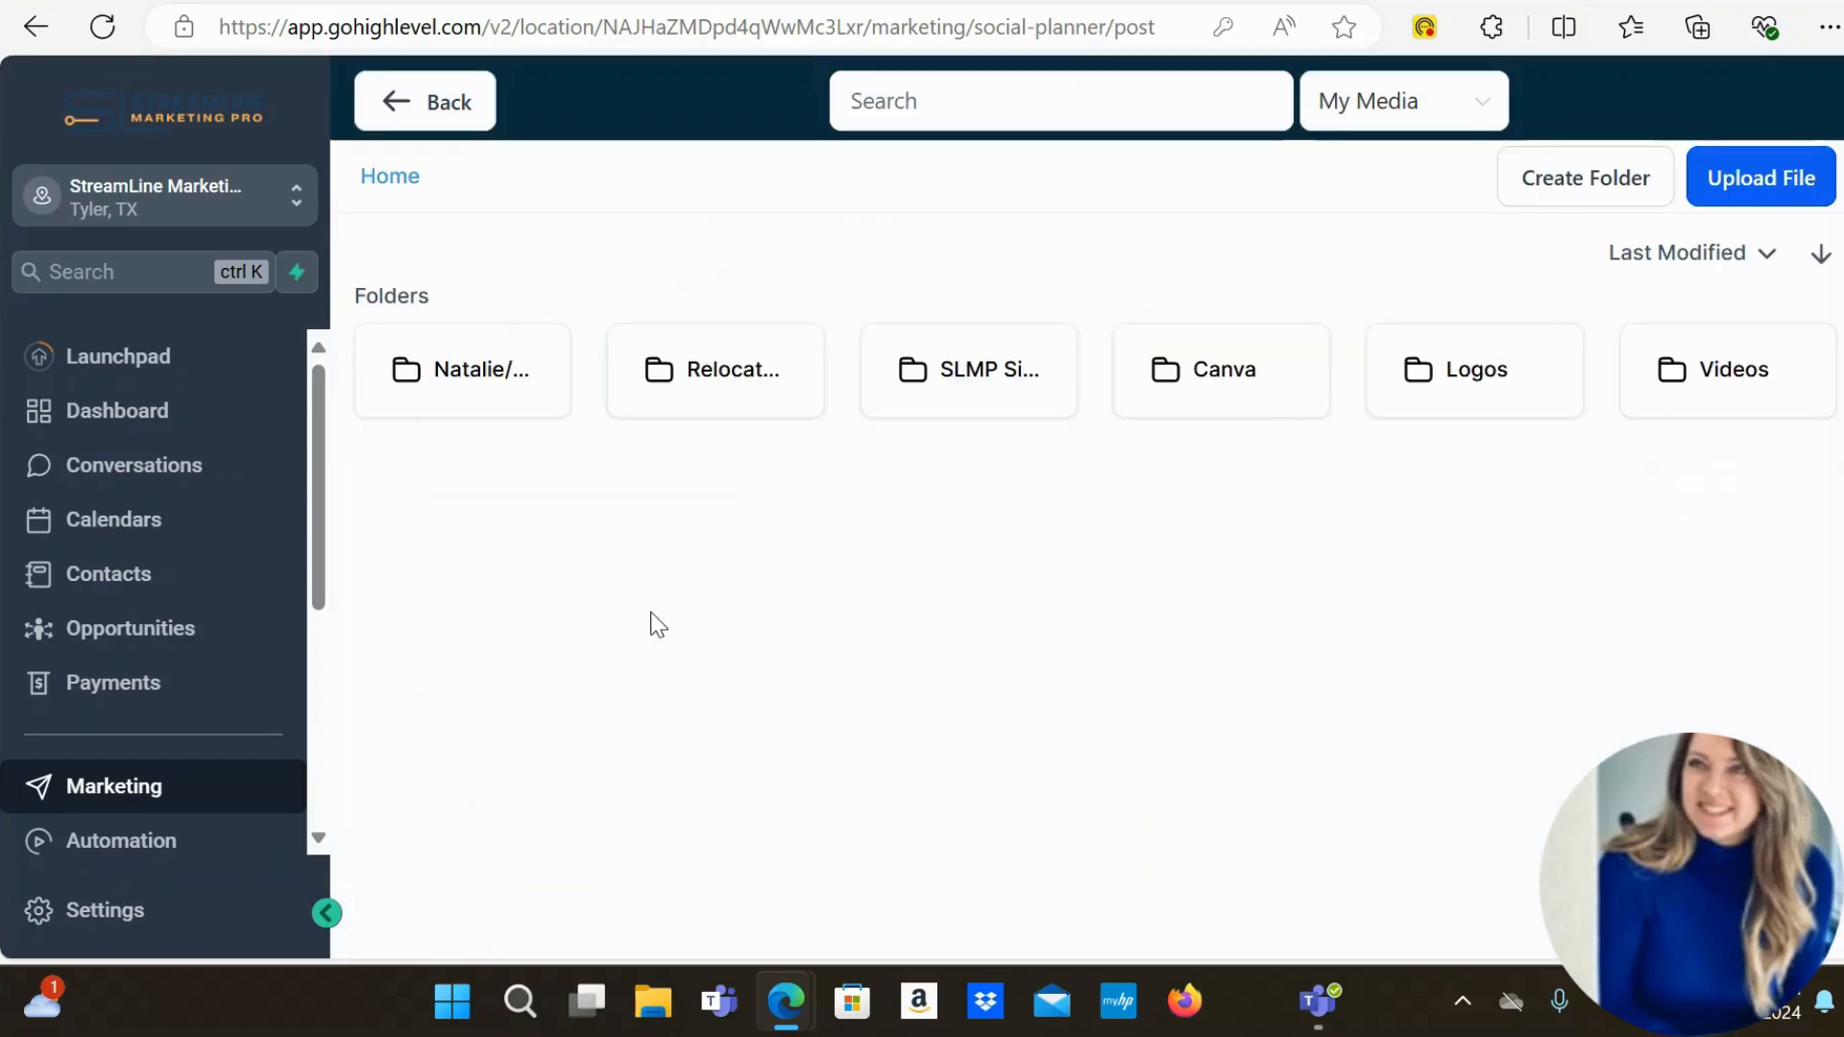
left_click(1216, 373)
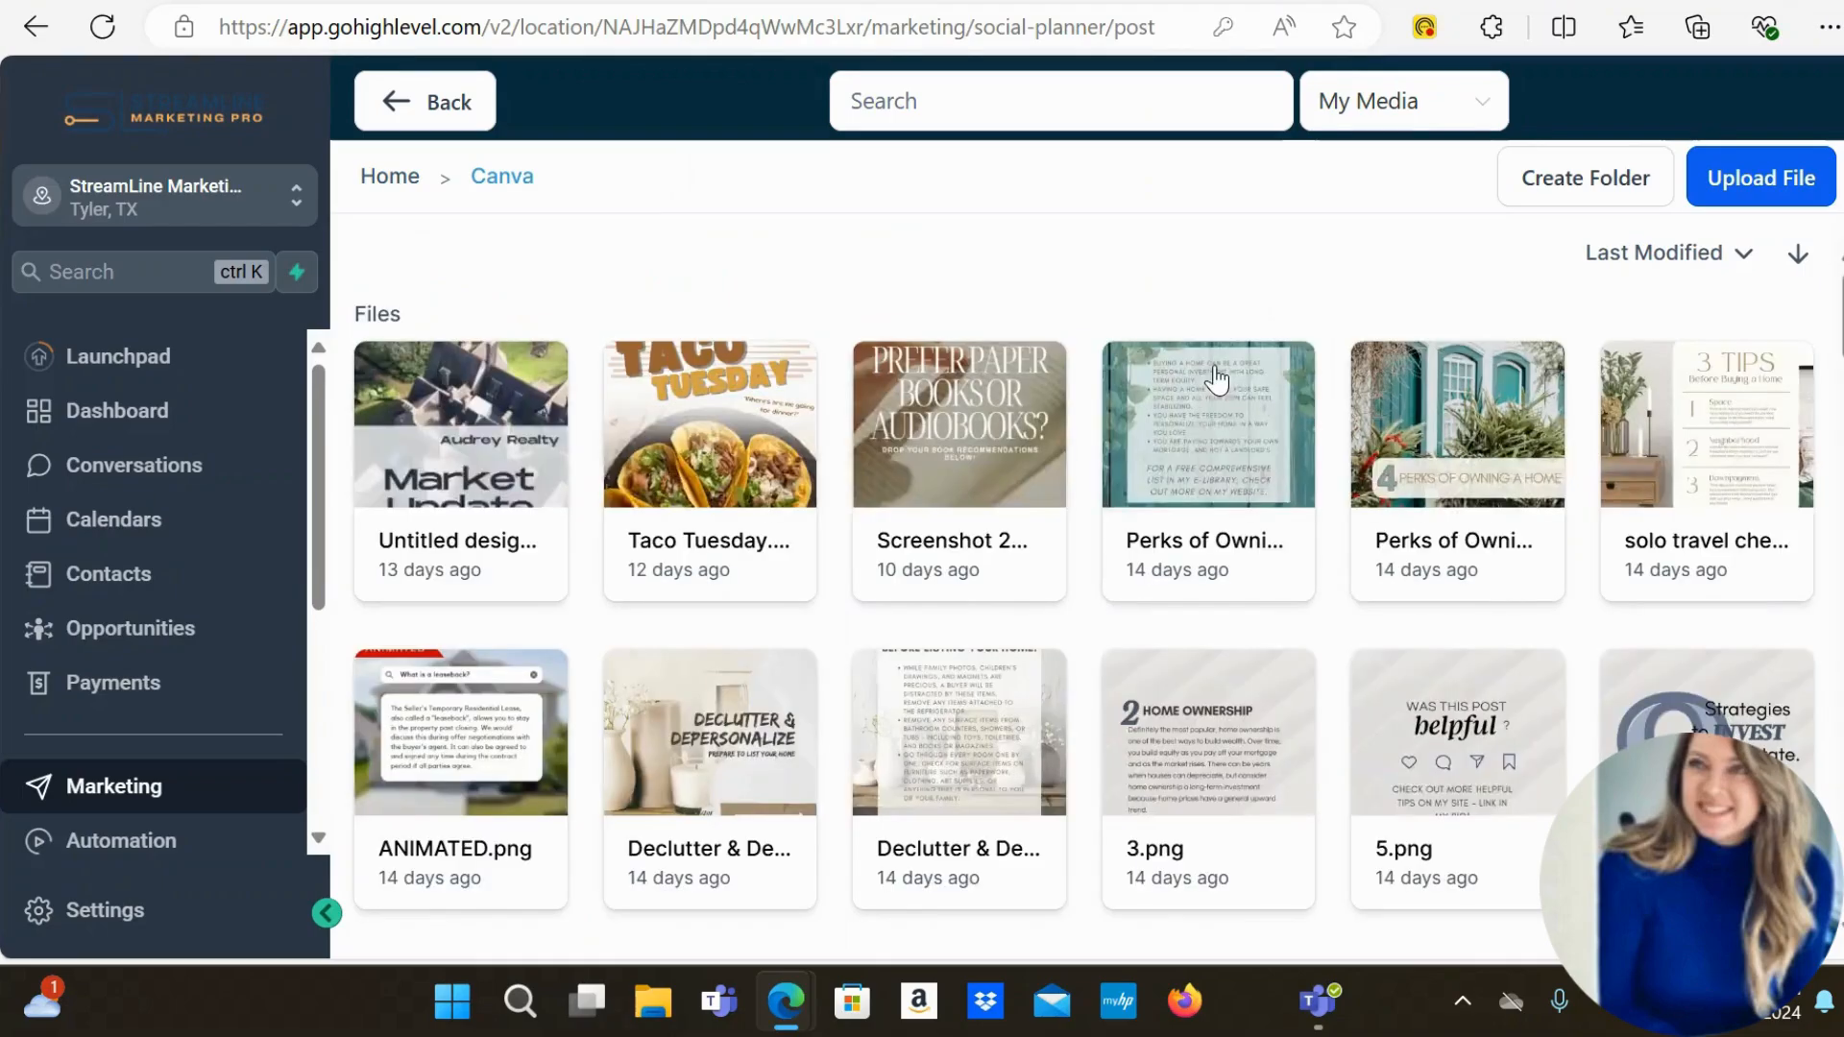
left_click(1715, 466)
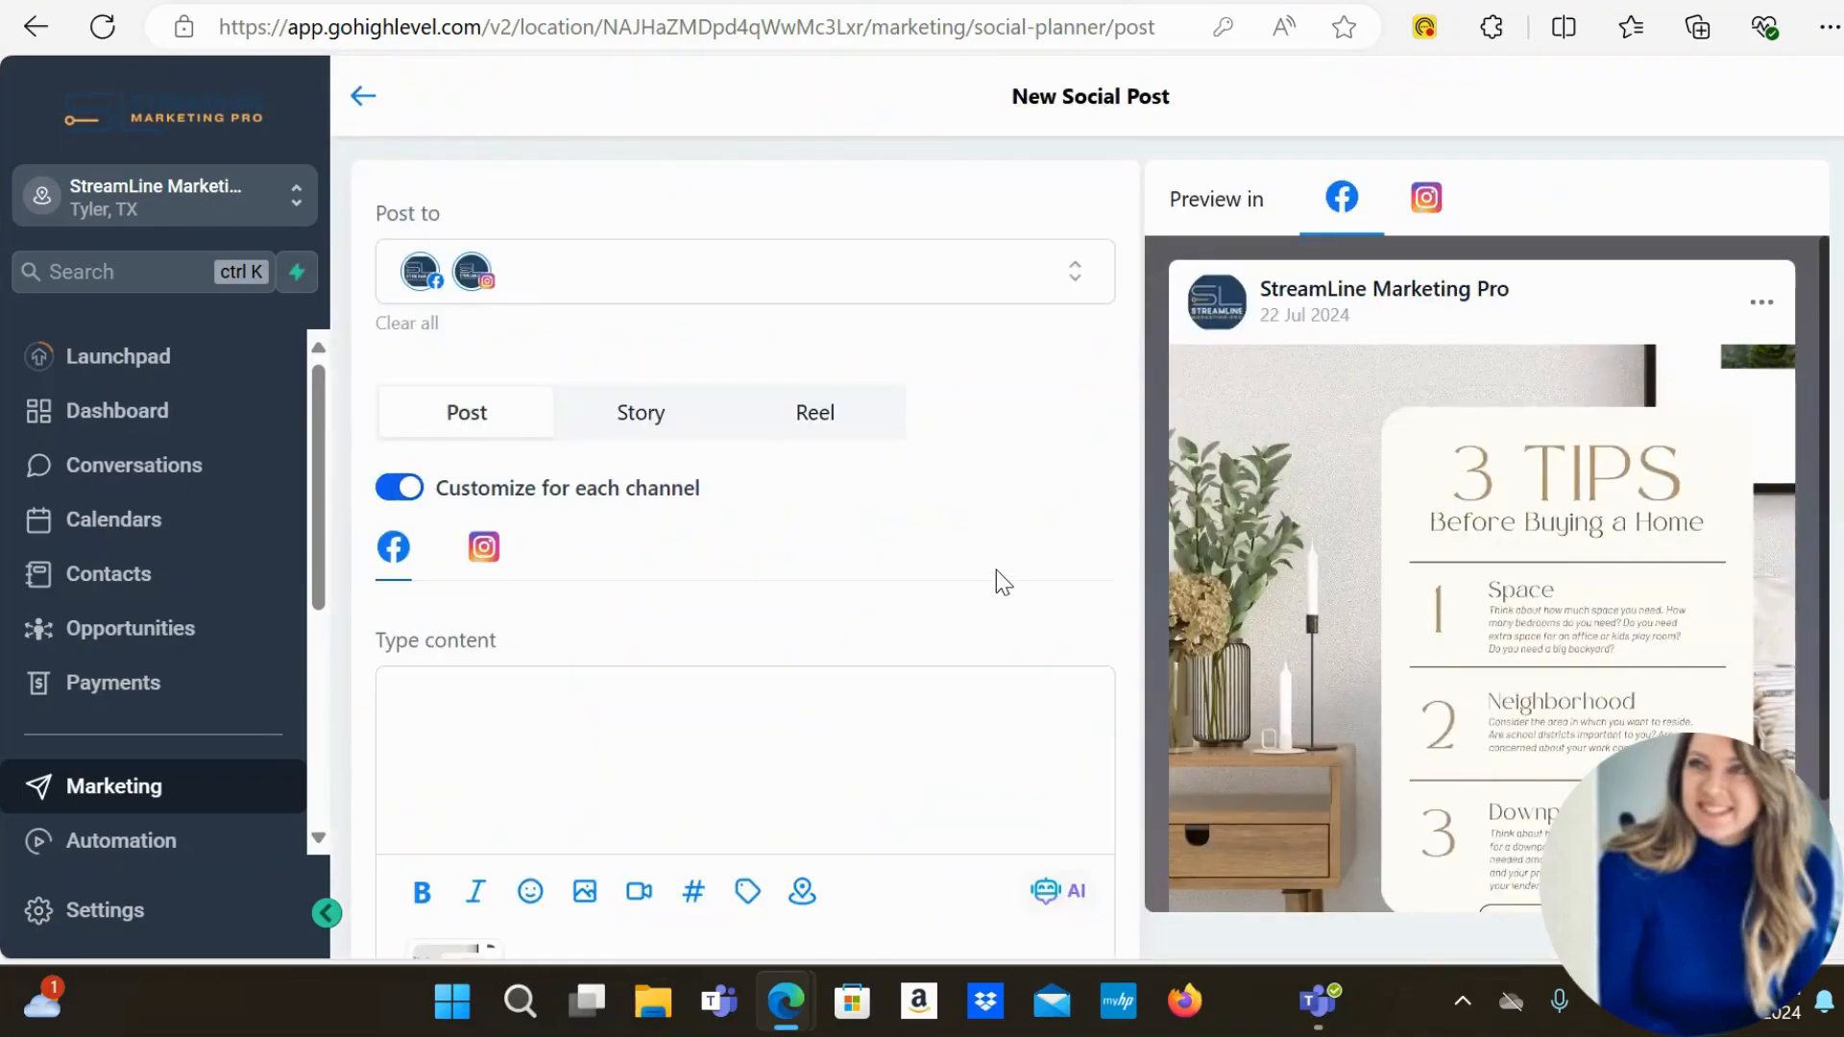
- Write "3 Tips Before Buying a Home" as the text of the Facebook post
left_click(820, 721)
type("3 Buy")
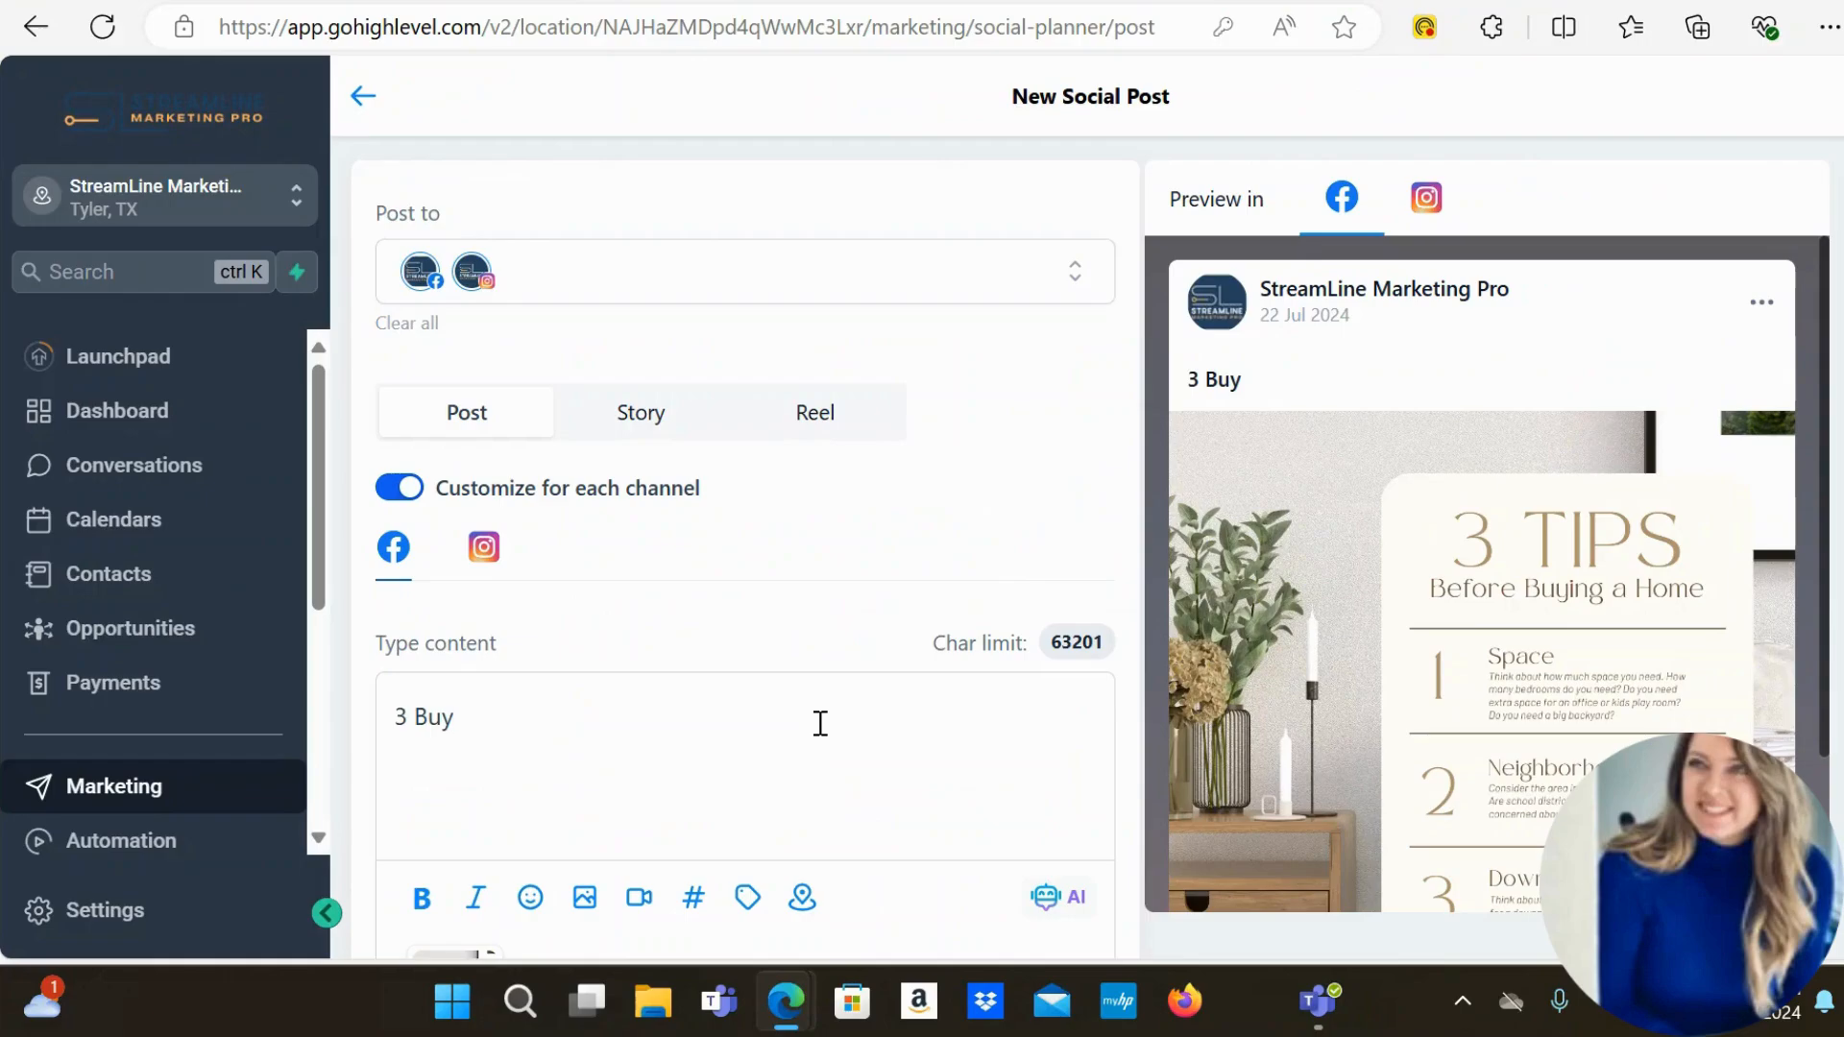
key("BackSpace")
key("BackSpace")
key("BackSpace")
type("Tips Bef")
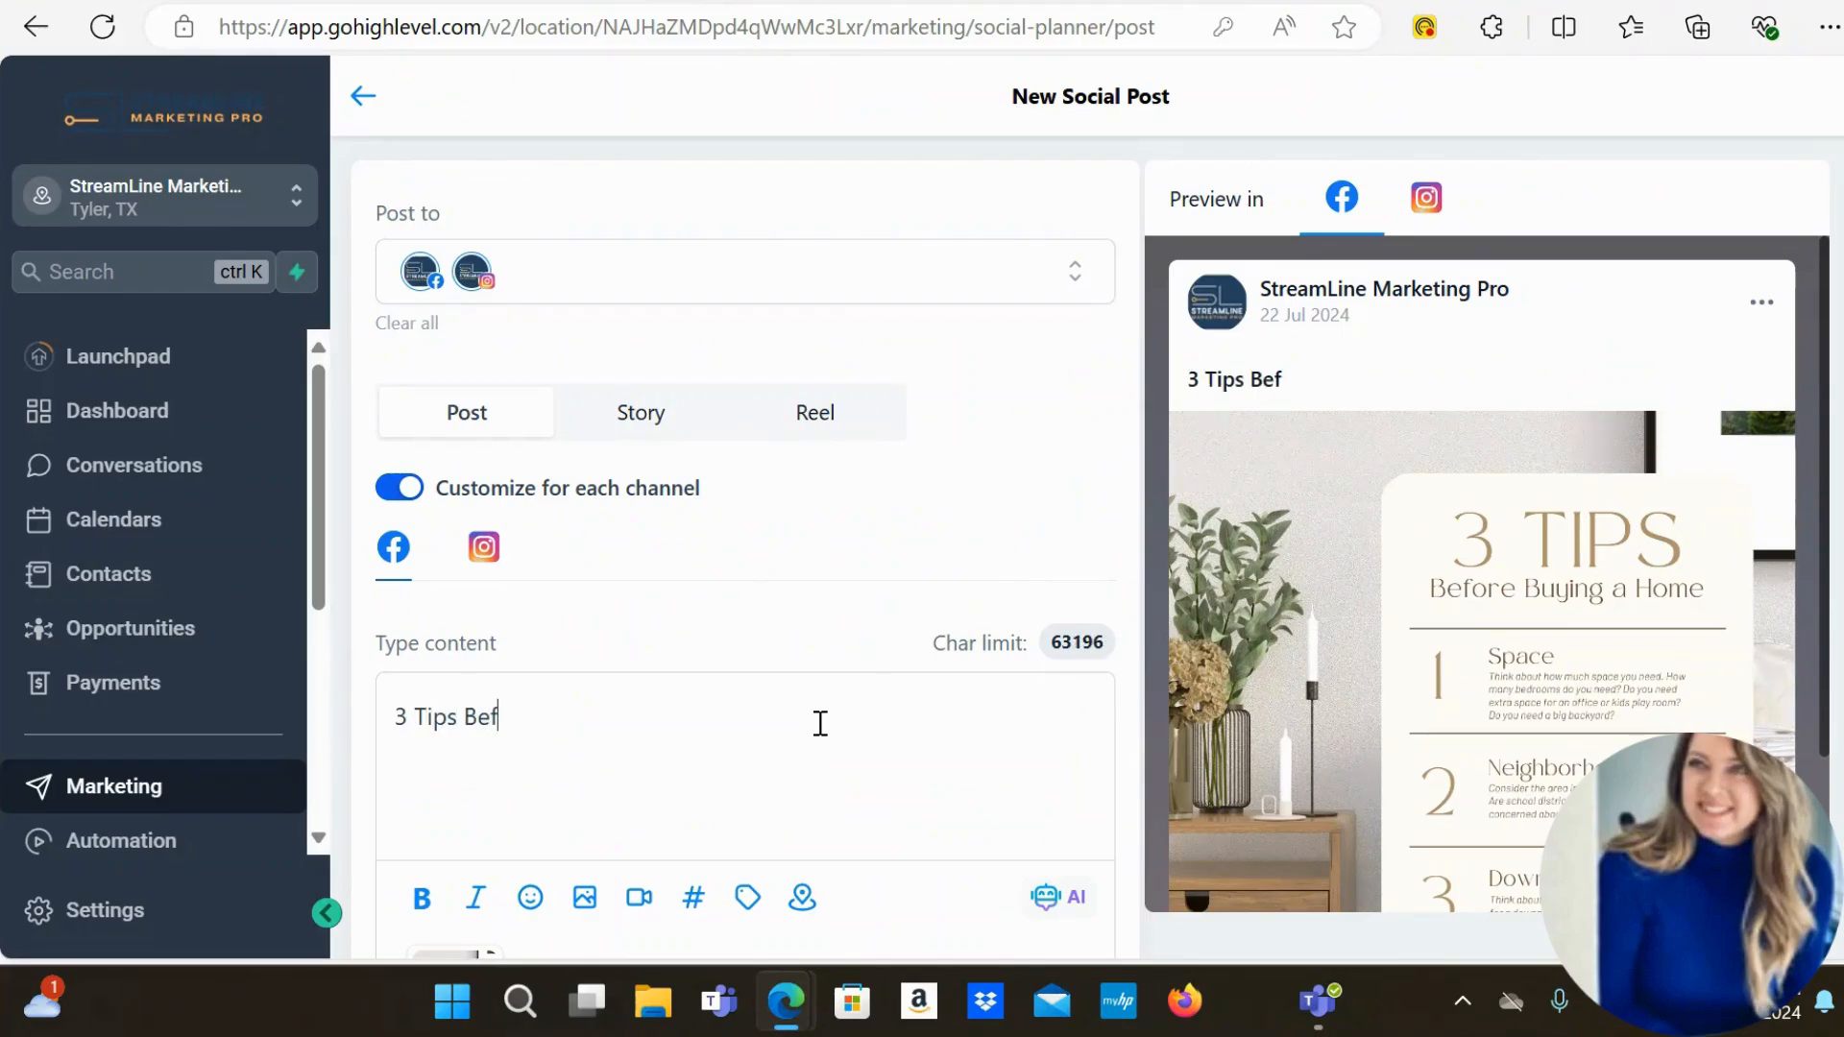
type("ore Buying a ")
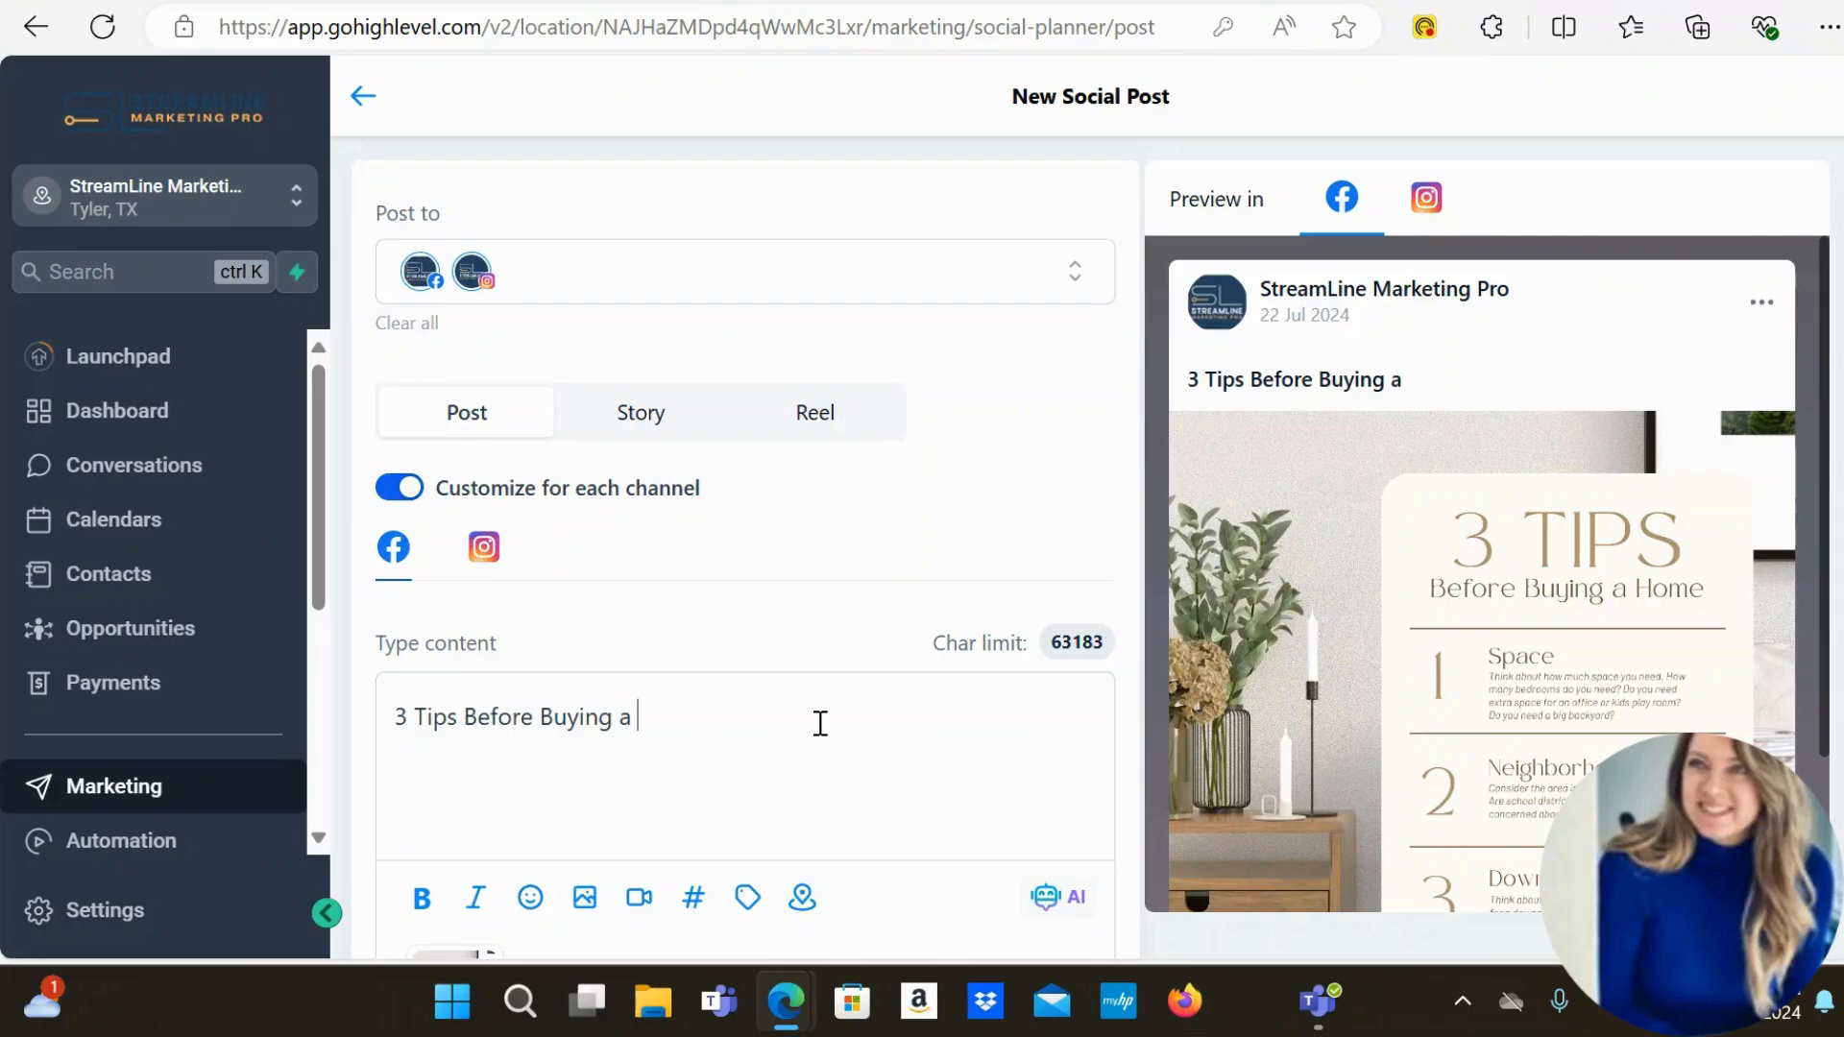
type("Home")
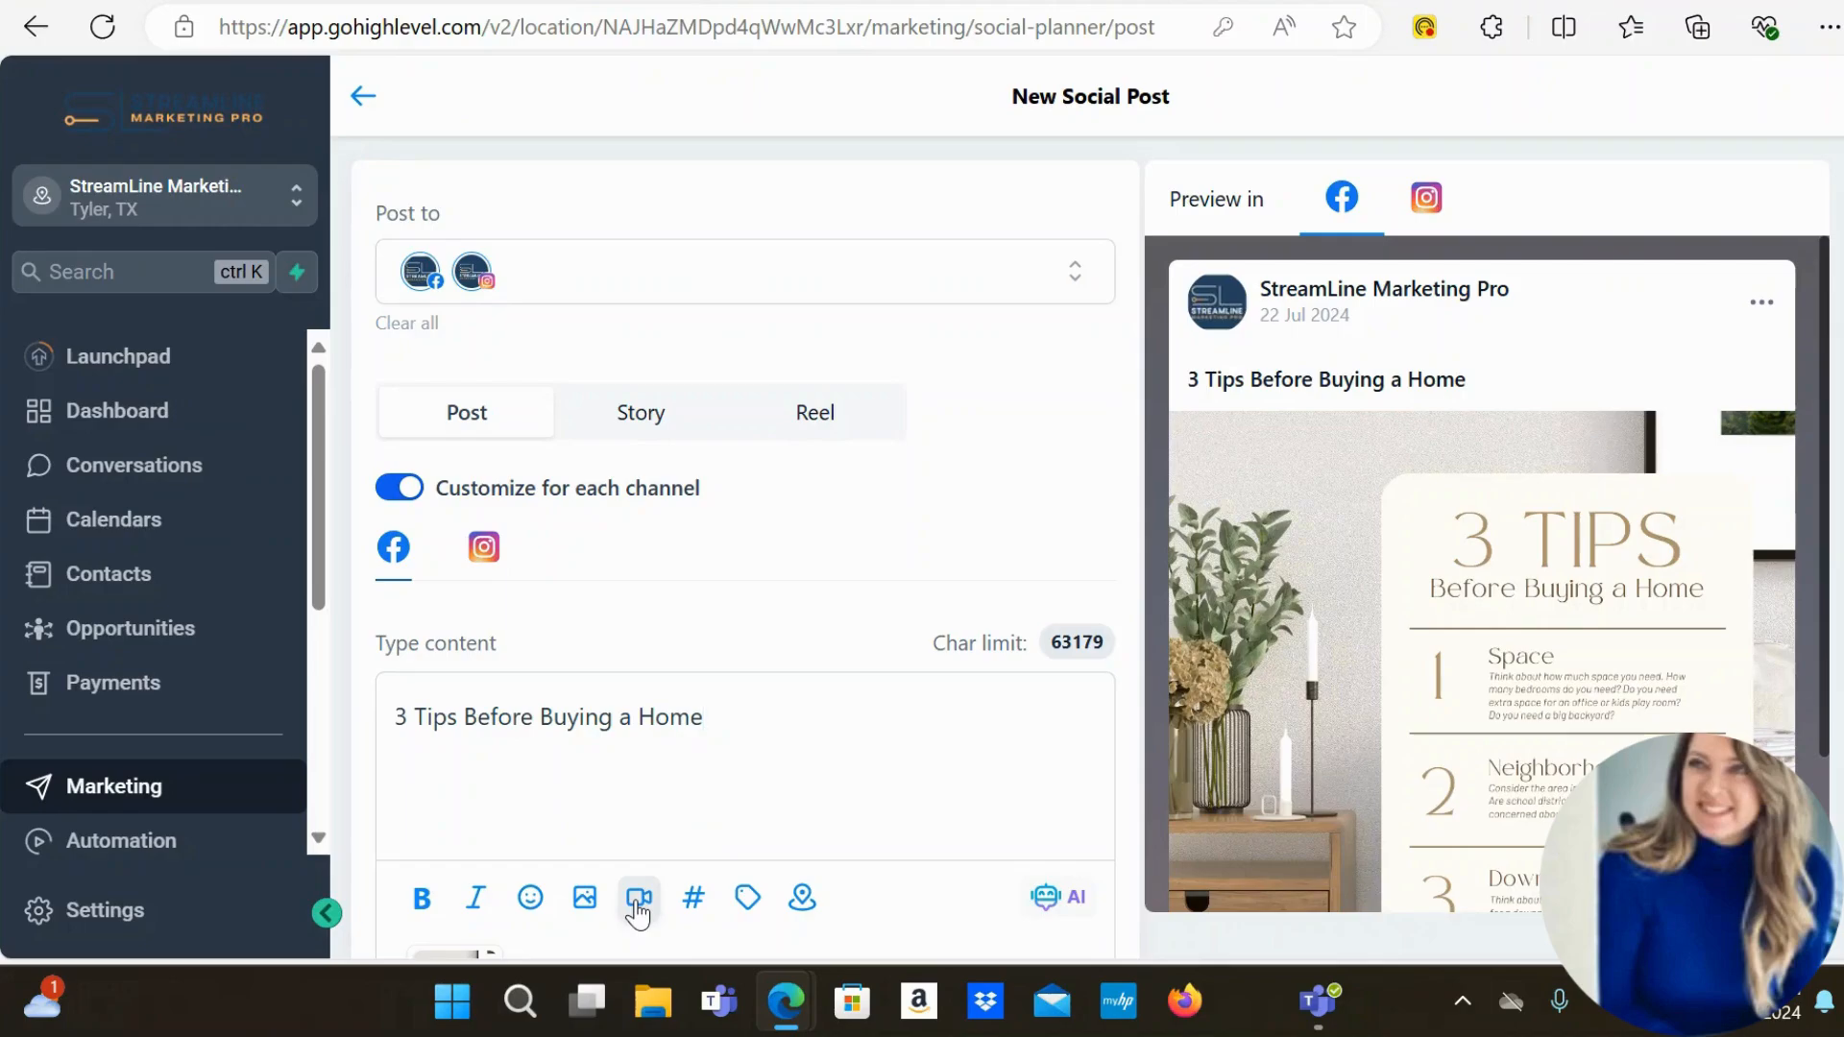
- Examine the saved hashtag and location tagging options for the post without adding either
left_click(697, 914)
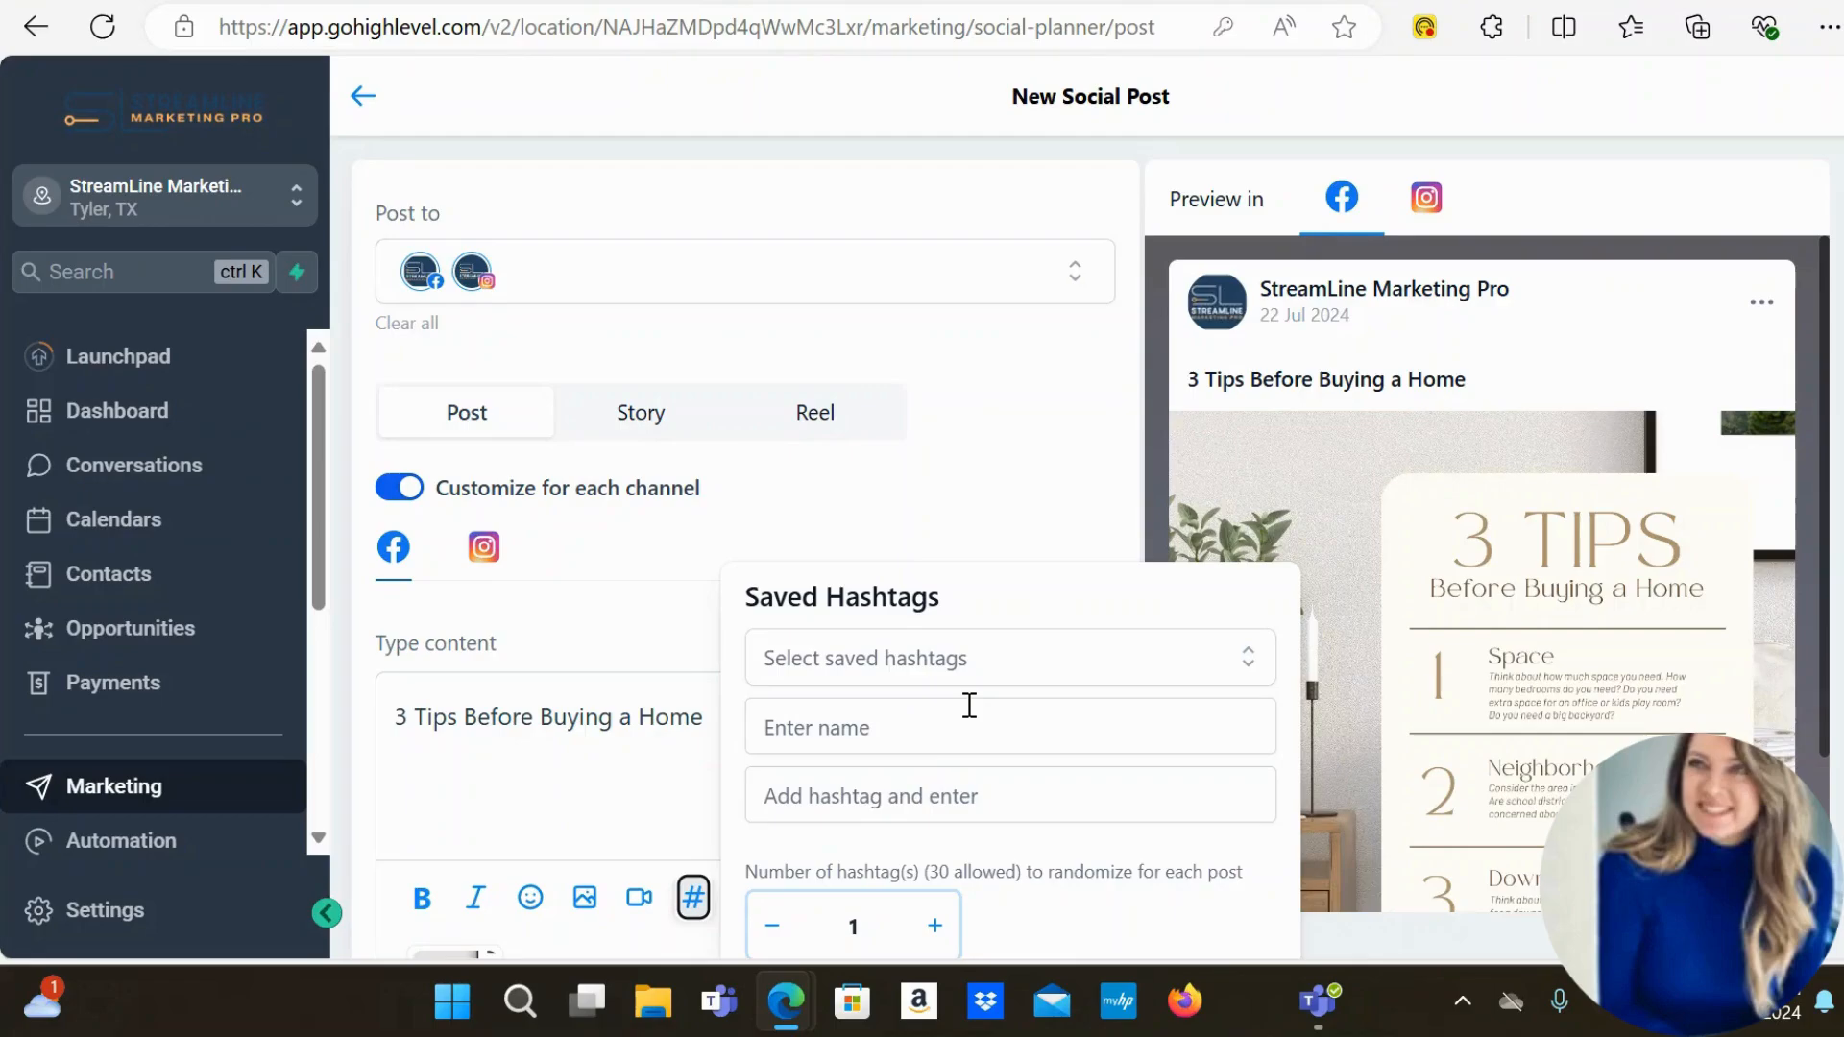
left_click(671, 728)
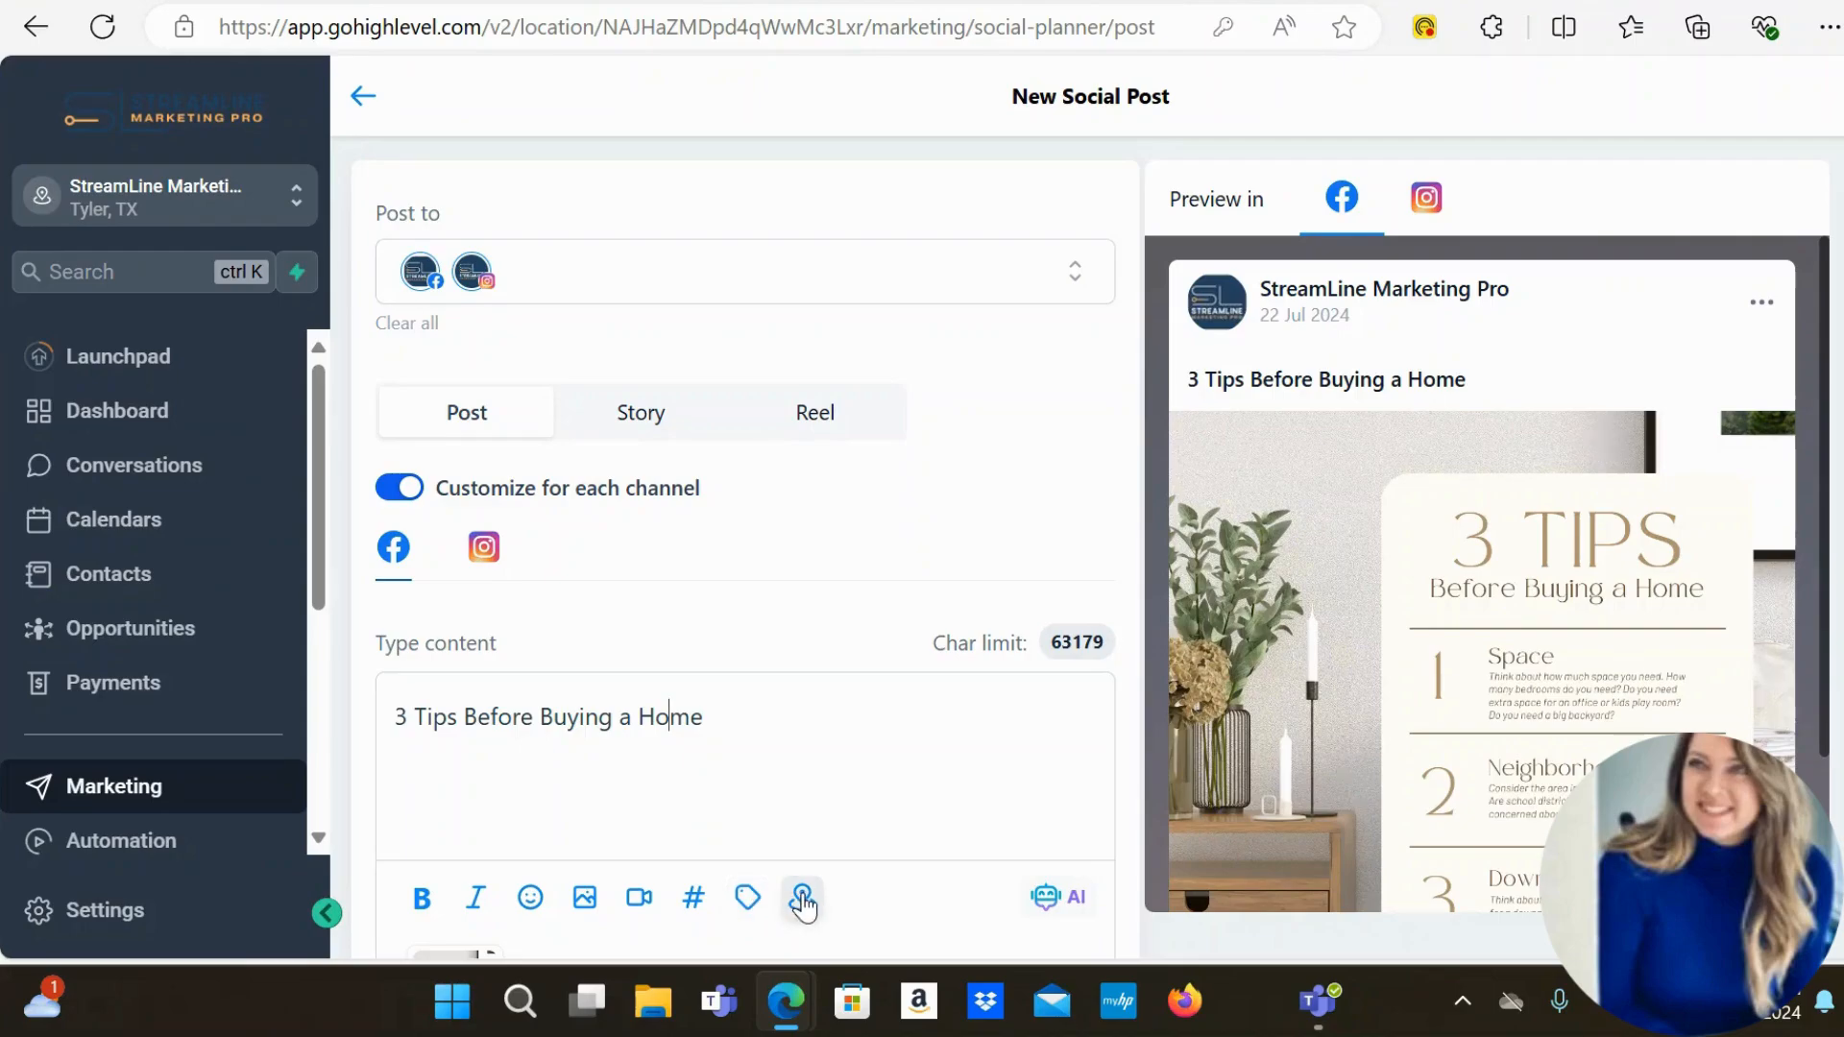
left_click(803, 898)
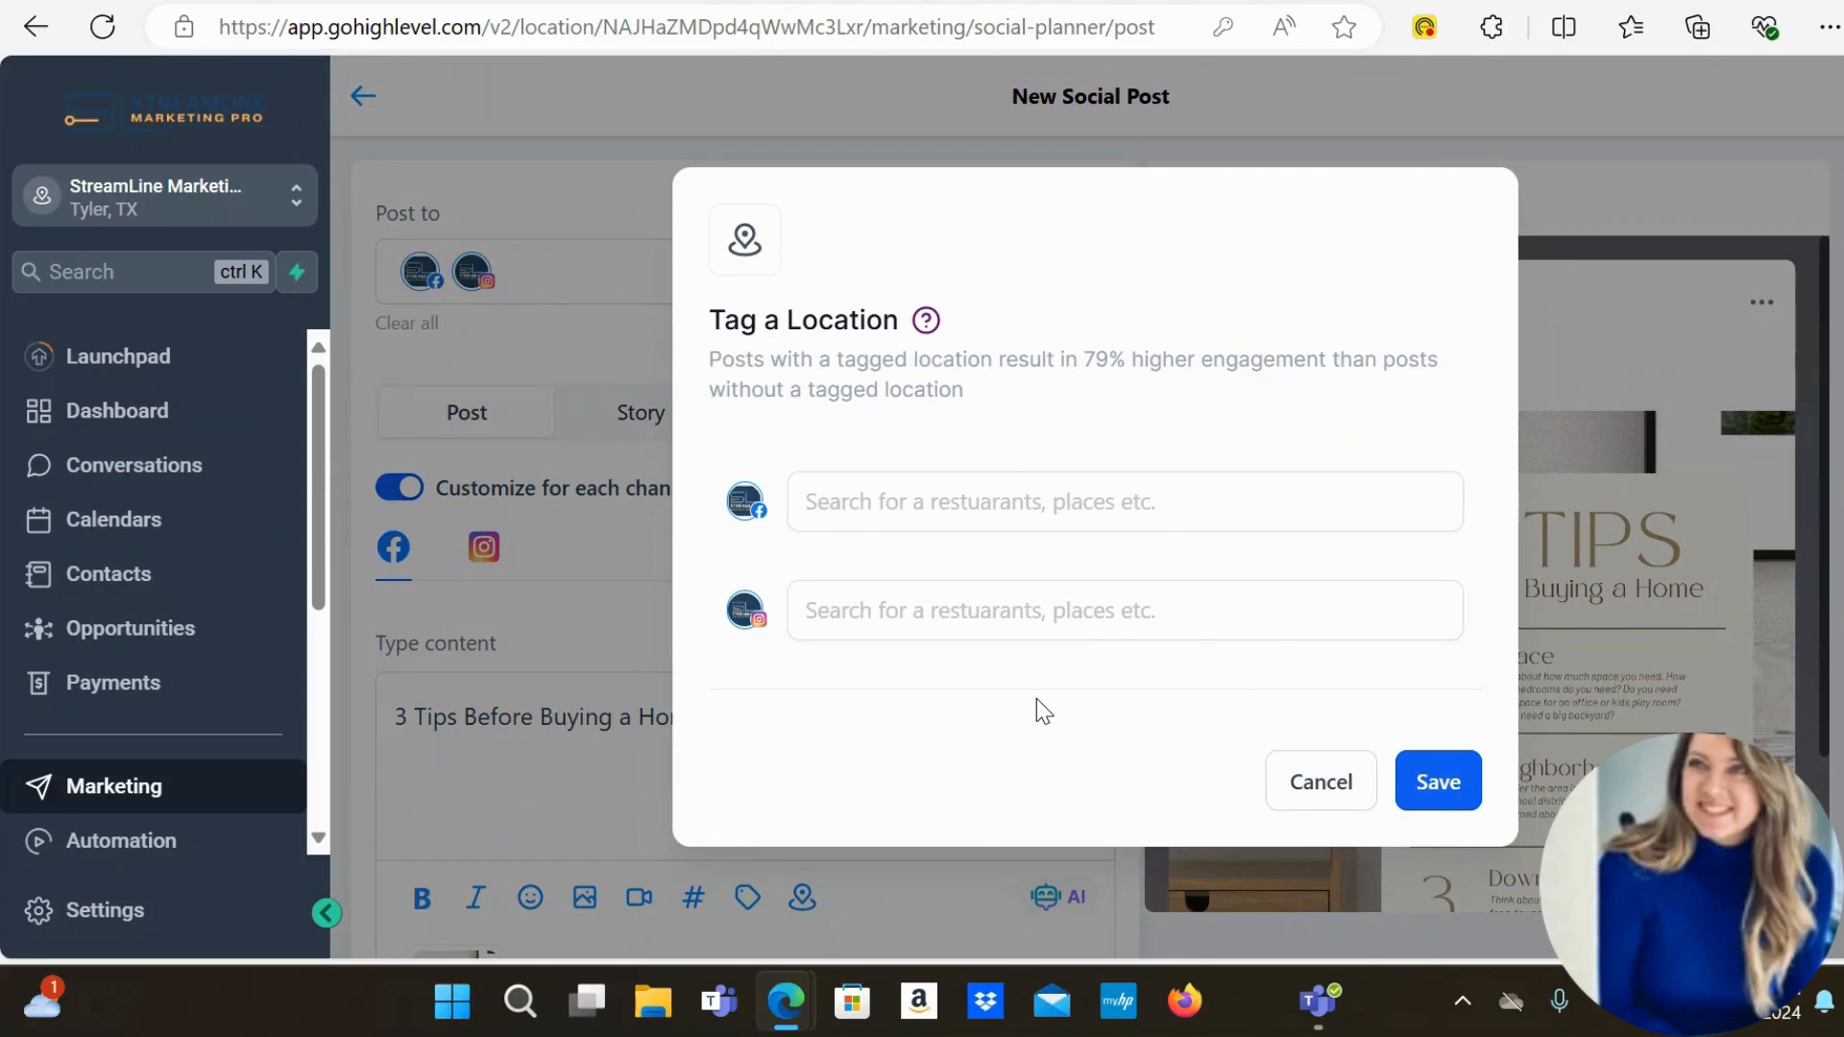
left_click(1318, 792)
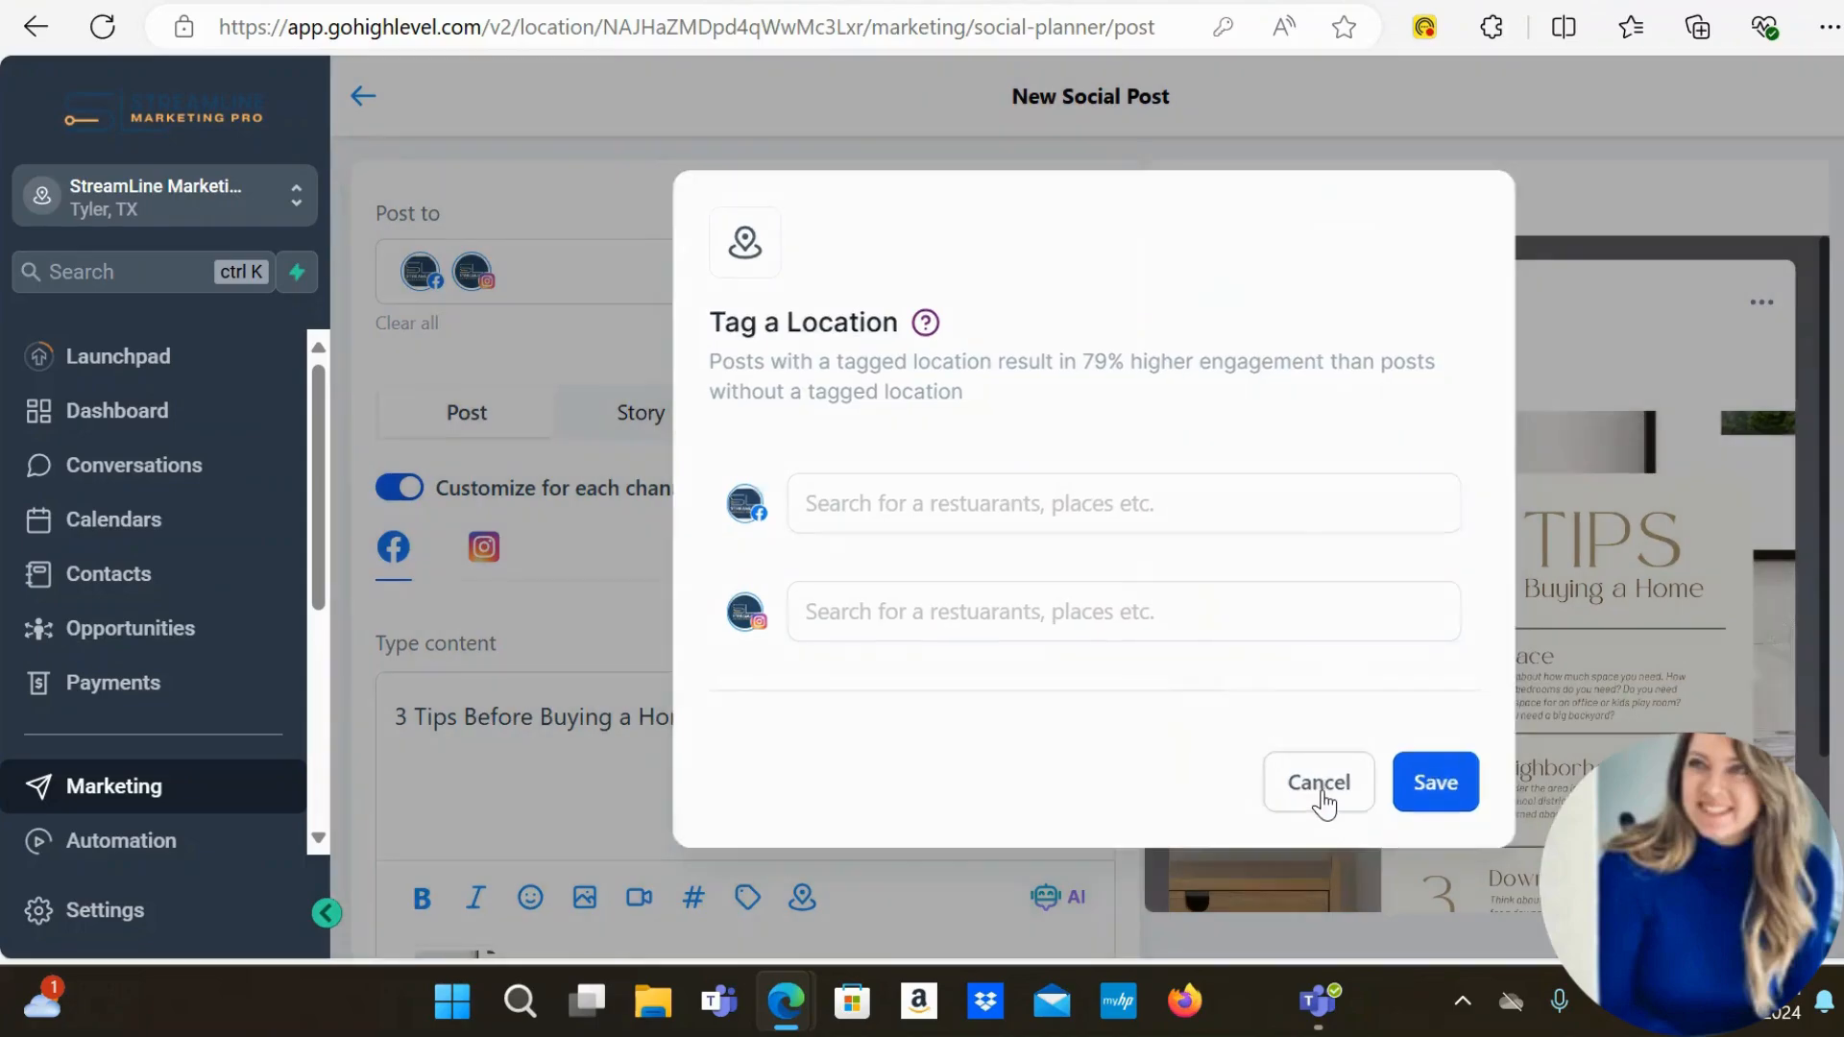
- Review the post's publishing options, including immediate, scheduled, approval and recurring posting, without choosing one
scroll(1086, 769, "down", 2)
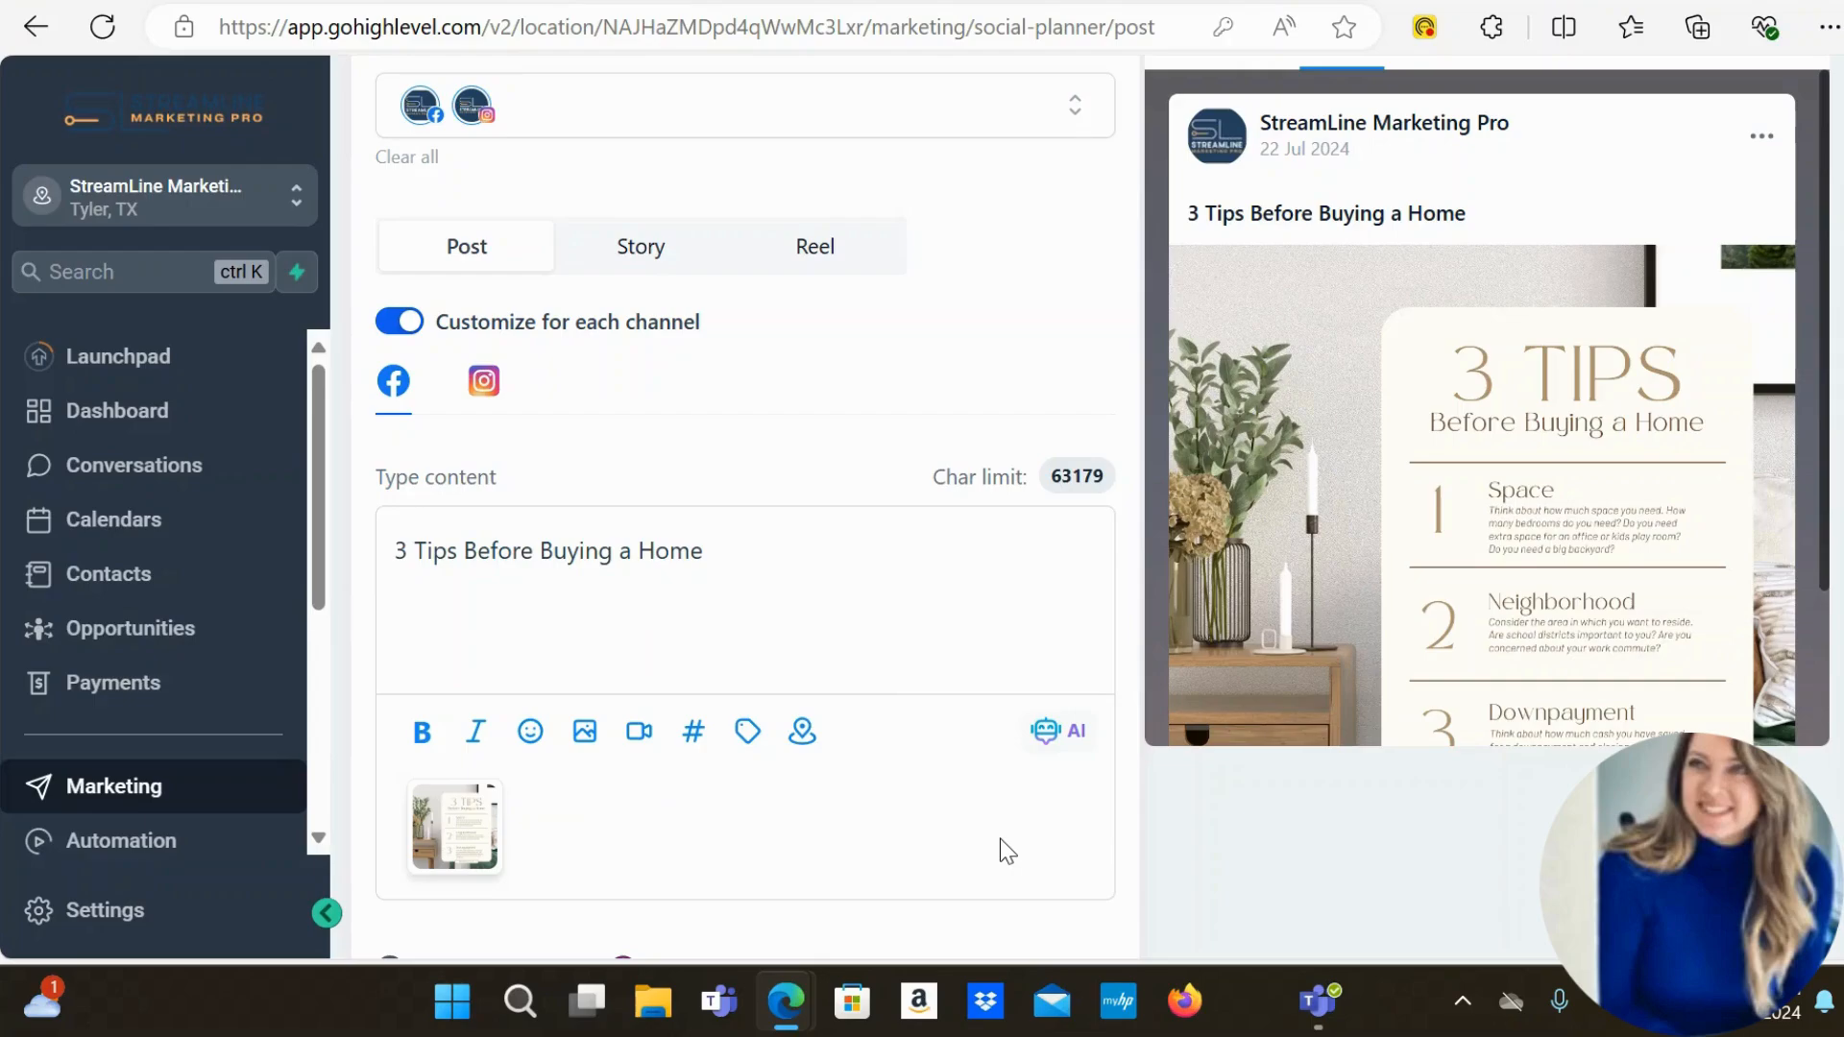
scroll(1000, 838, "down", 2)
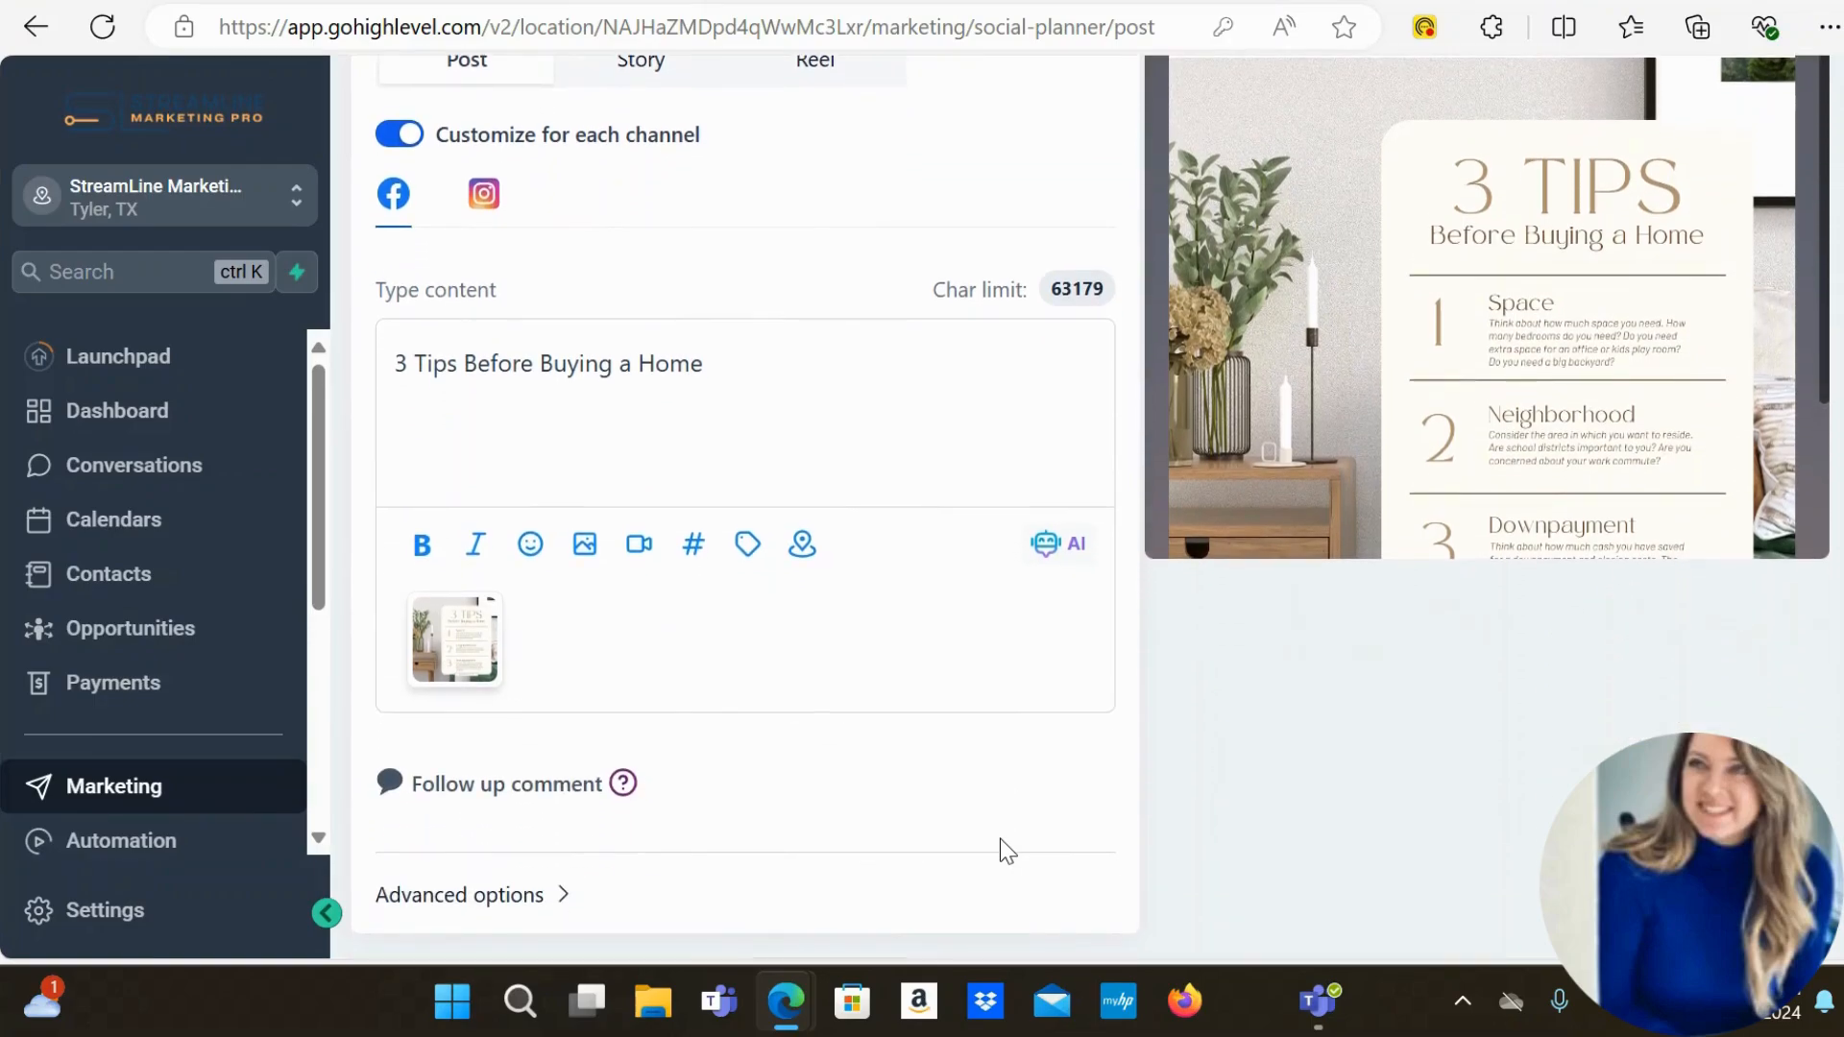
scroll(999, 838, "down", 1)
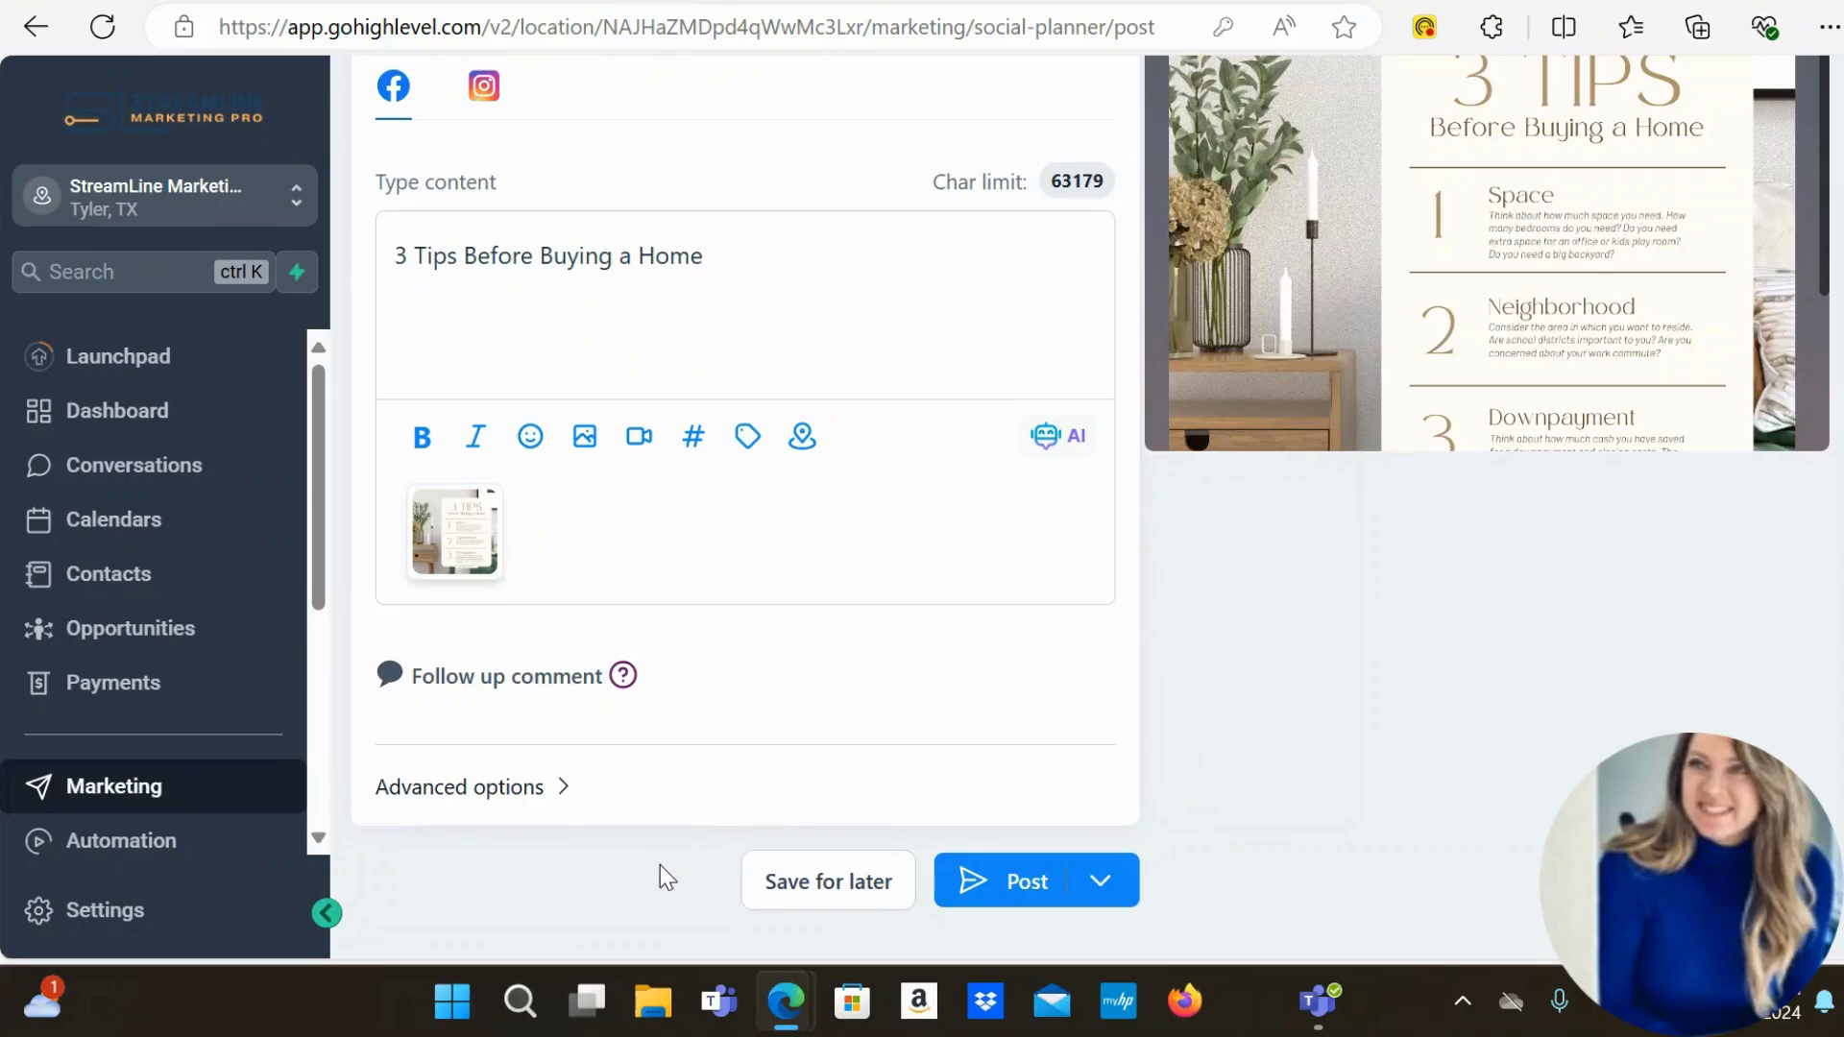
left_click(1098, 886)
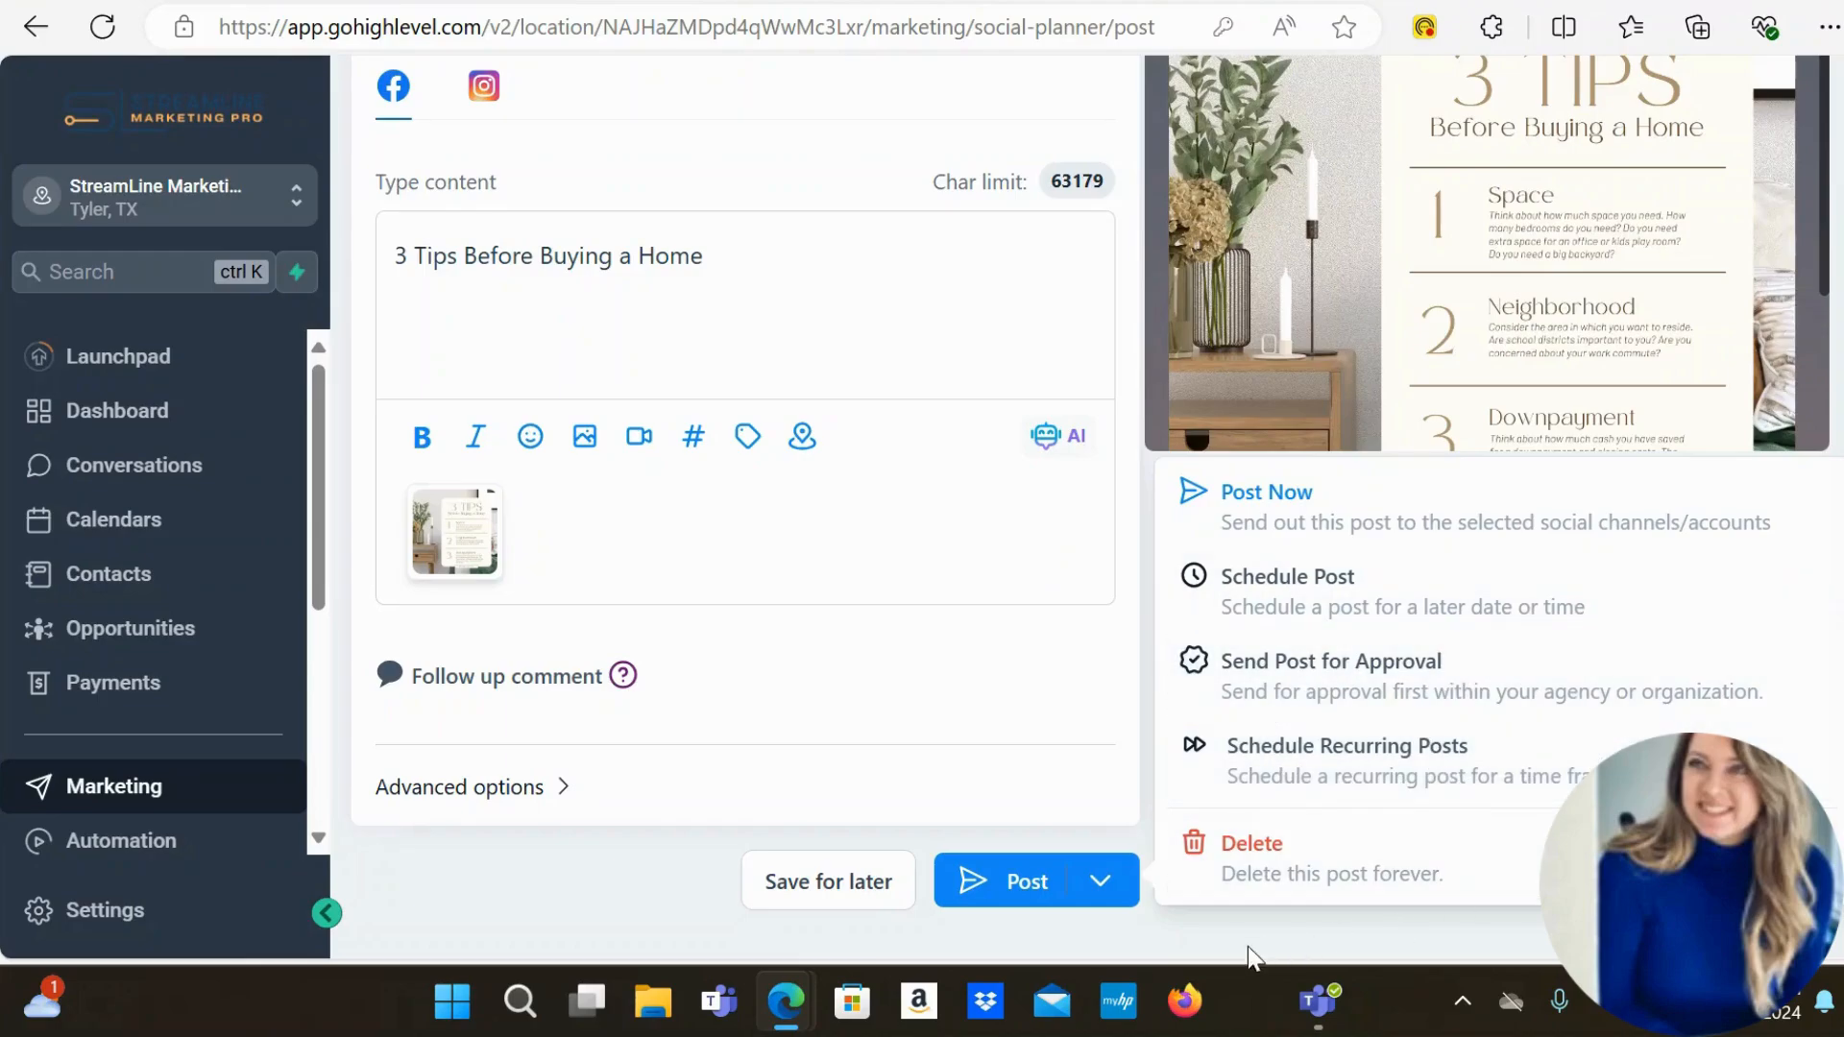
left_click(1224, 956)
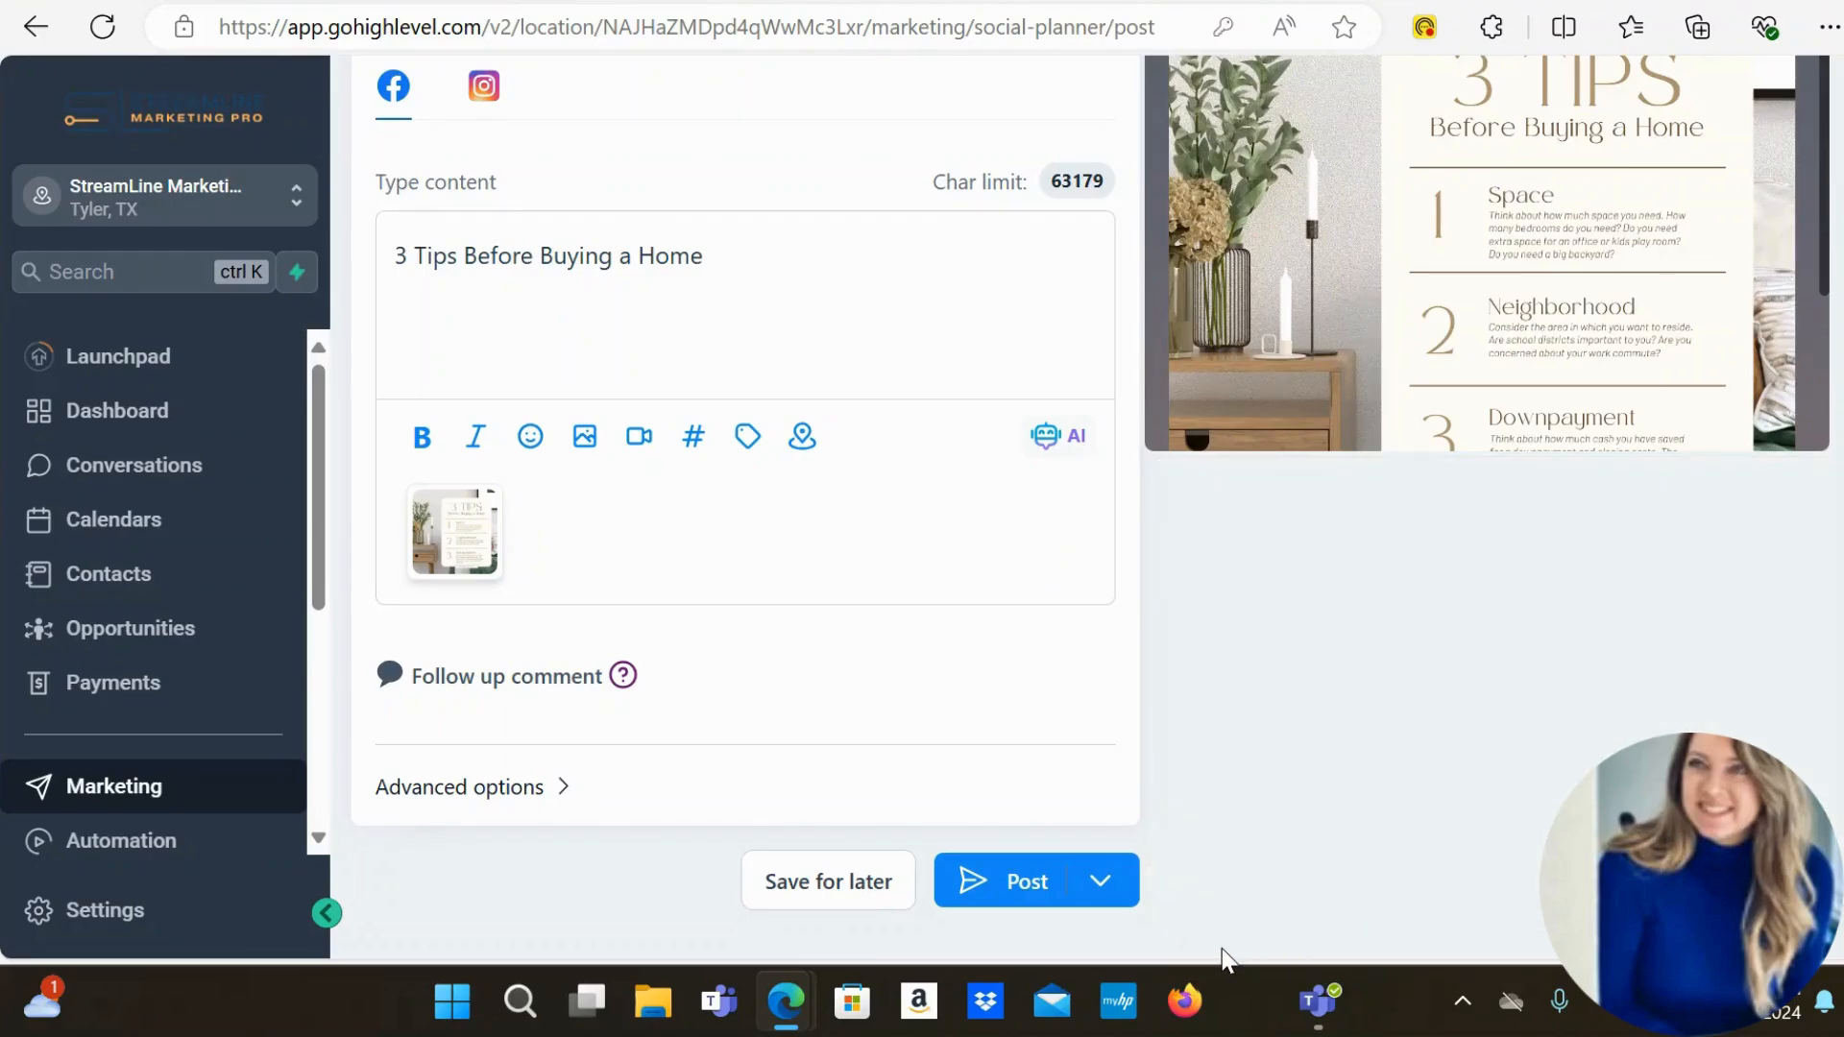